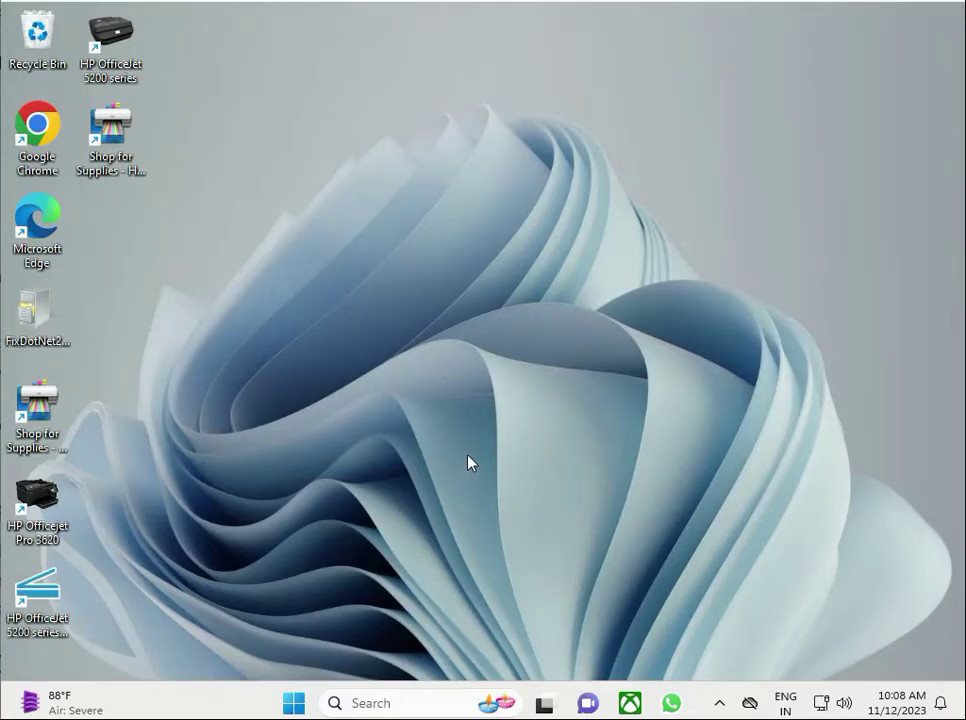
Launch Google Chrome, maximize it, and open the full History page from the main menu.
{"action": "double_click", "coordinate": [45, 133]}
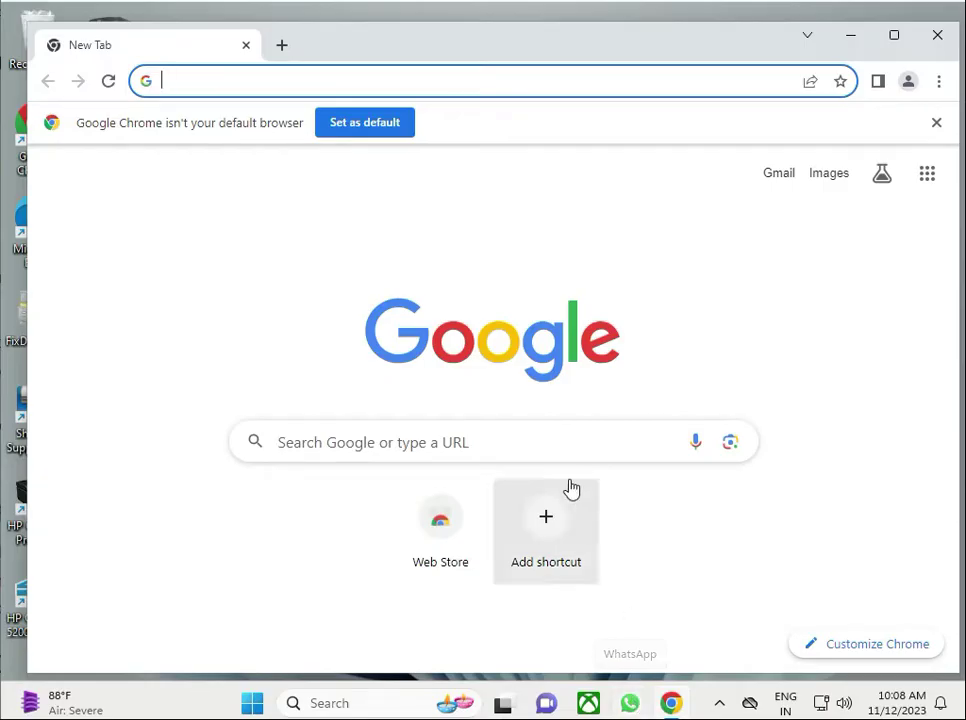
{"action": "double_click", "coordinate": [583, 55]}
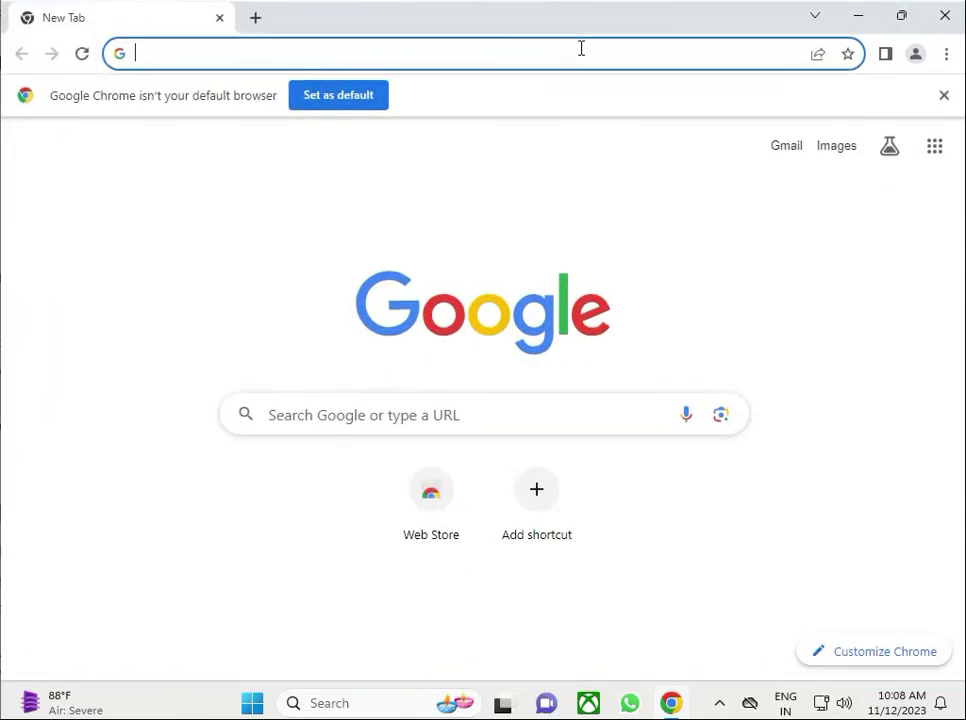
{"action": "left_click", "coordinate": [948, 56]}
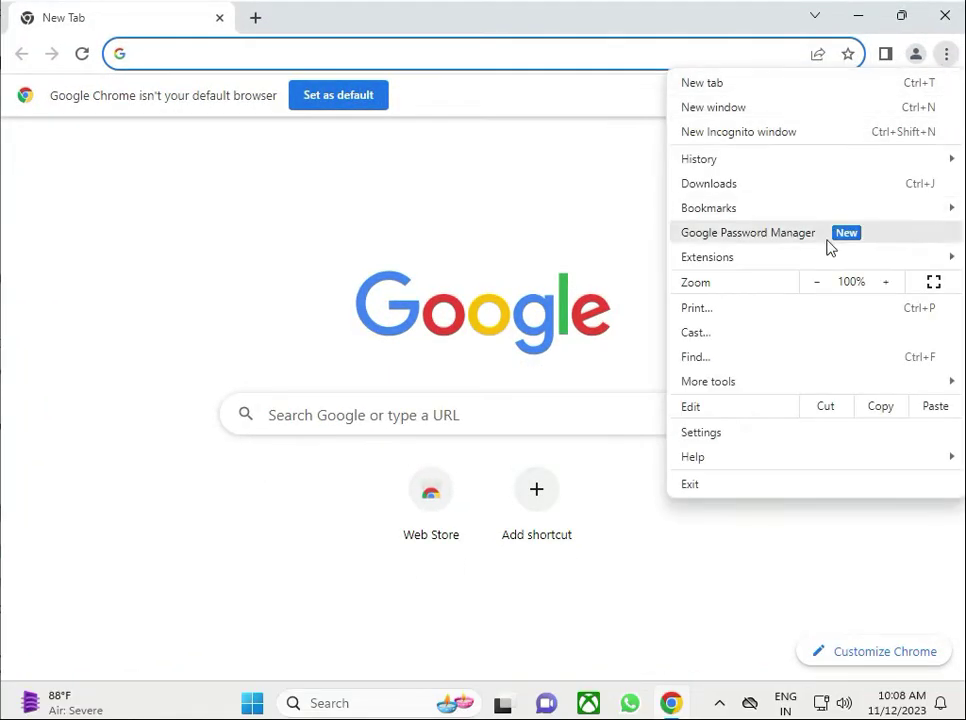
{"action": "mouse_move", "coordinate": [718, 164]}
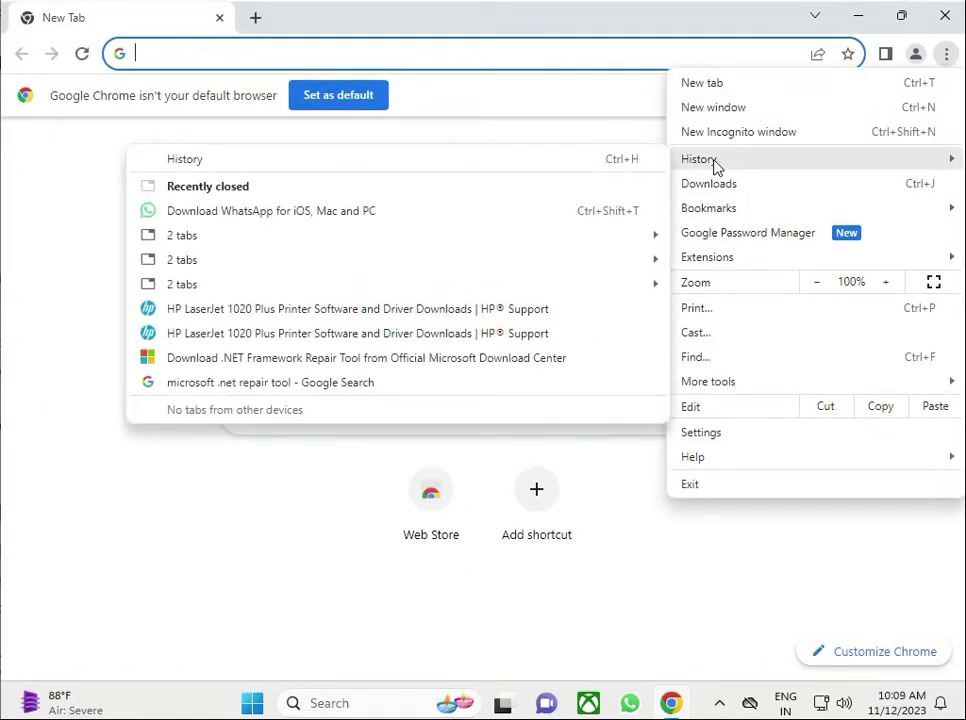
{"action": "left_click", "coordinate": [557, 165]}
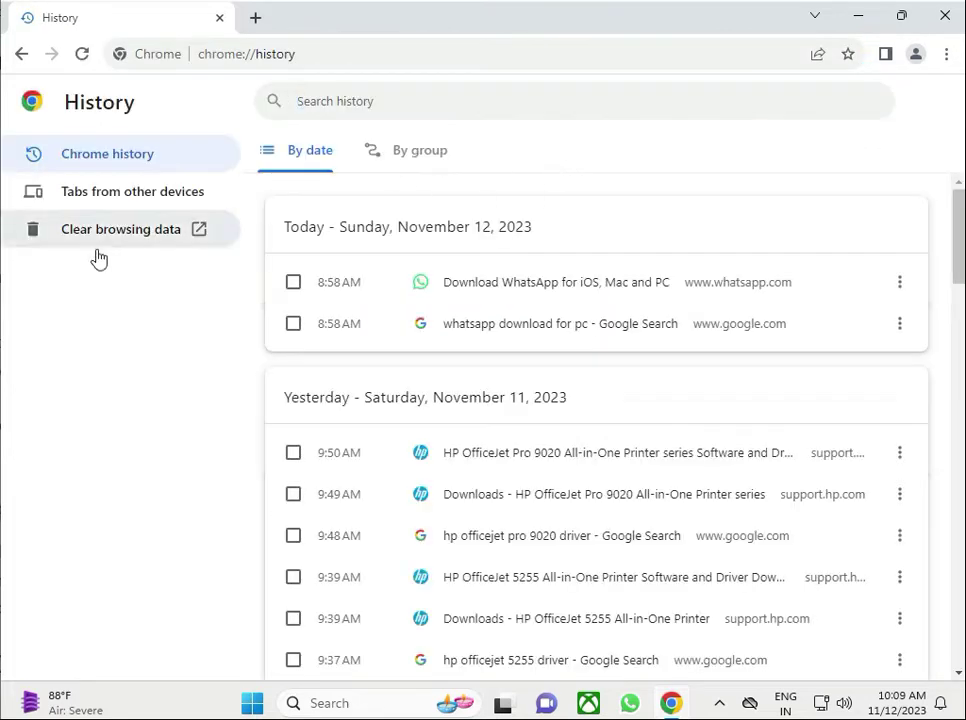
Clear Chrome's browsing data on the Advanced tab with Time range set to All time.
{"action": "left_click", "coordinate": [83, 239]}
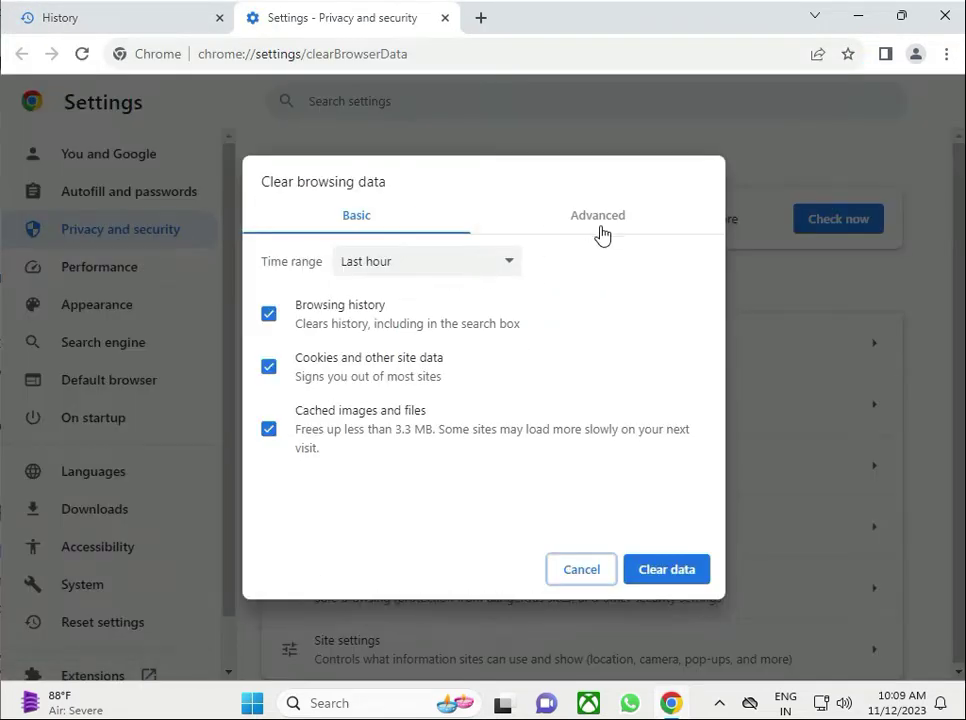
{"action": "left_click", "coordinate": [598, 220]}
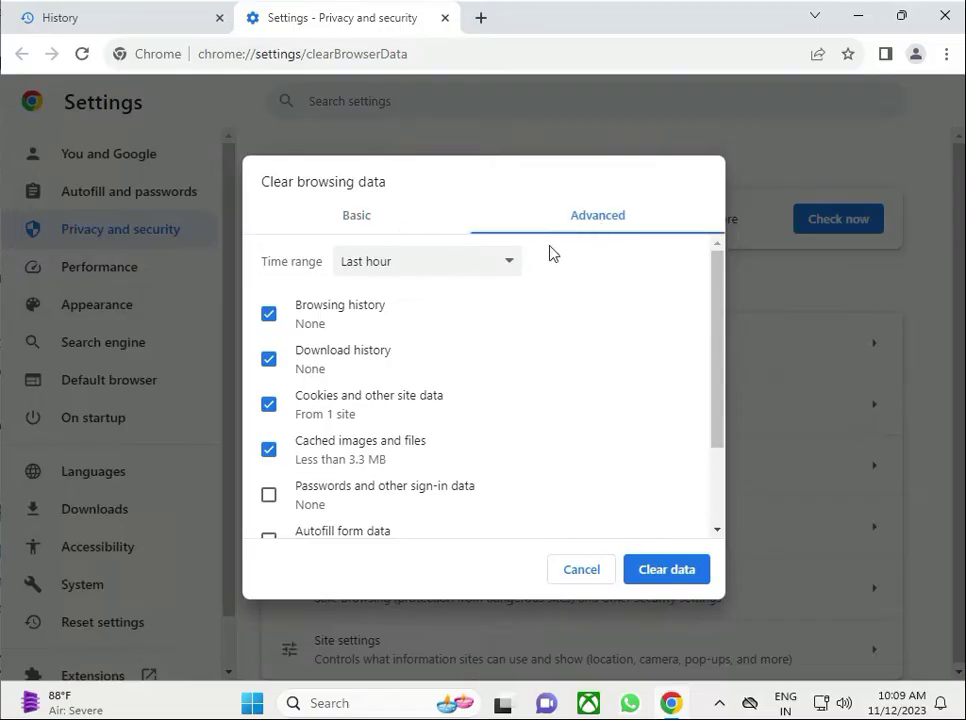
{"action": "left_click", "coordinate": [502, 263]}
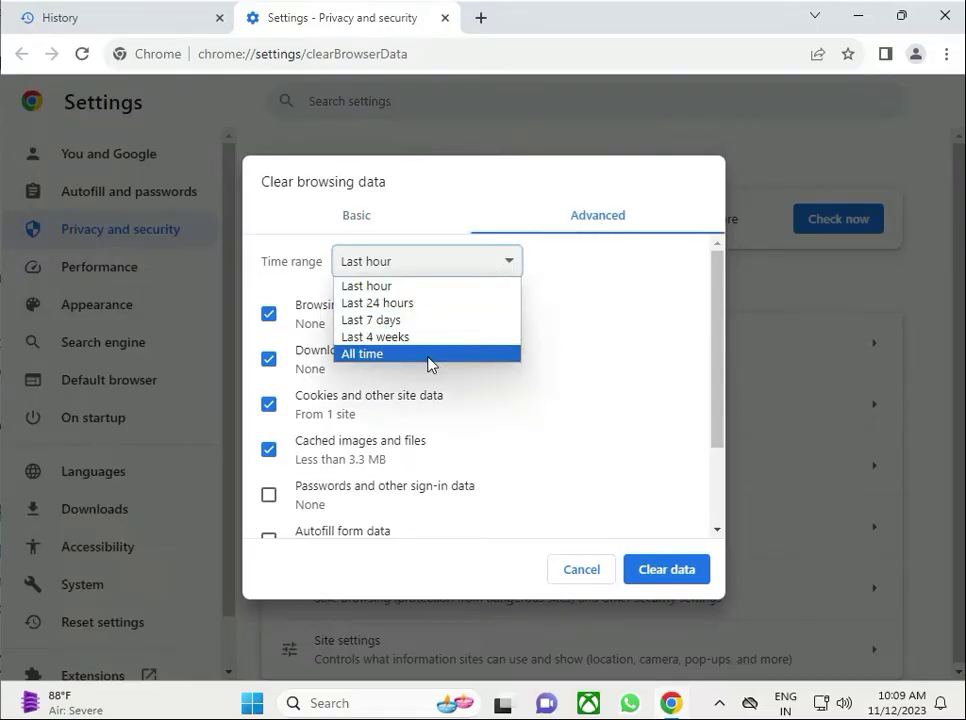
{"action": "left_click", "coordinate": [428, 357]}
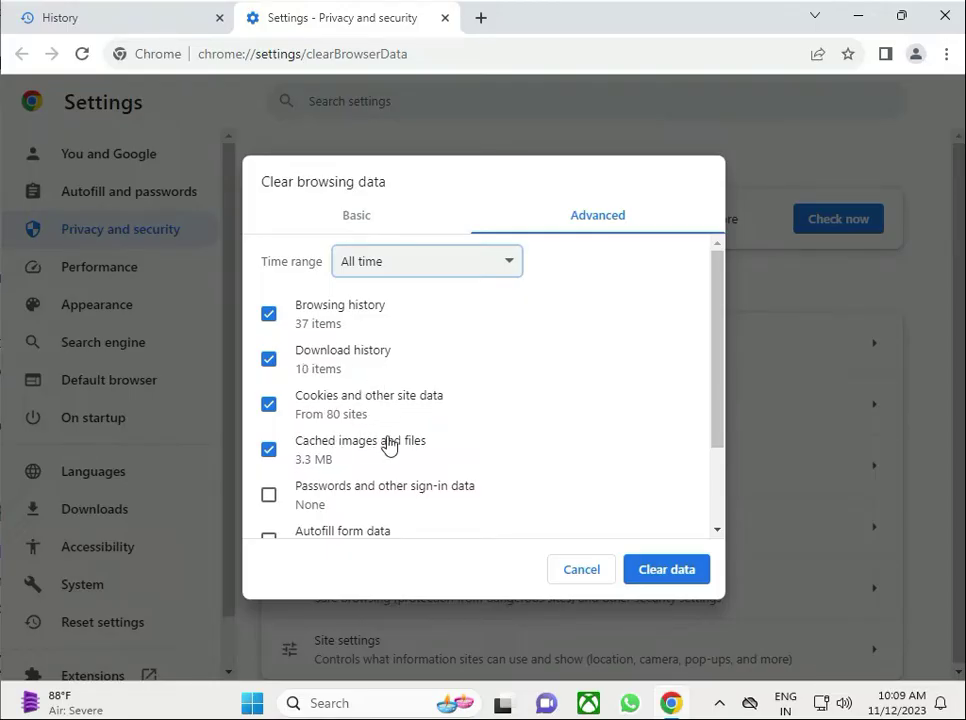
{"action": "scroll", "coordinate": [430, 437], "scroll_direction": "down", "scroll_amount": 2}
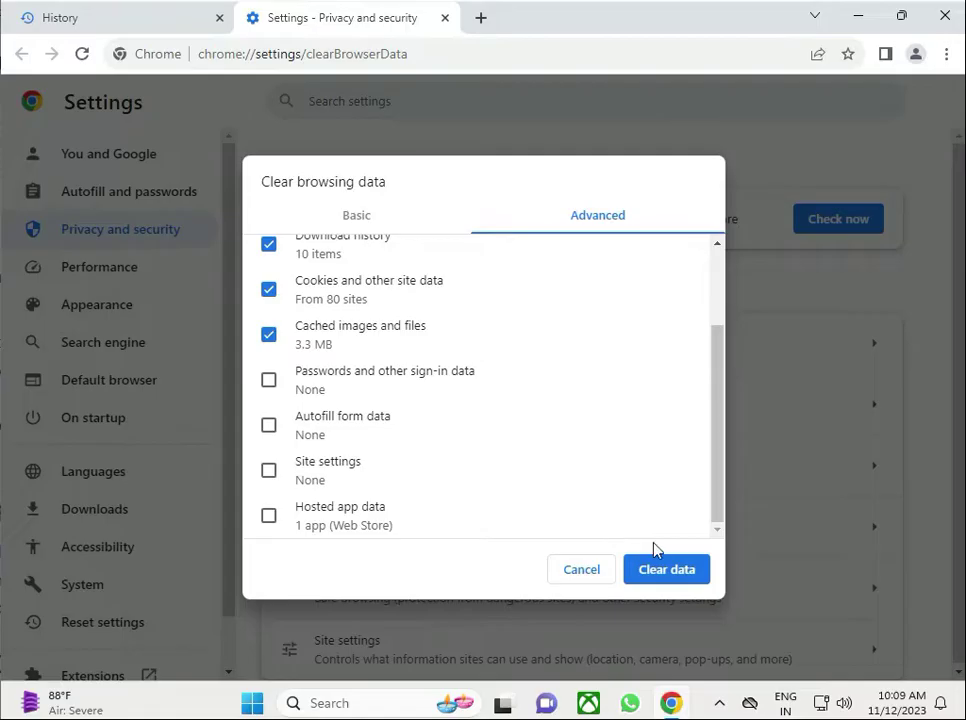
{"action": "left_click", "coordinate": [679, 567]}
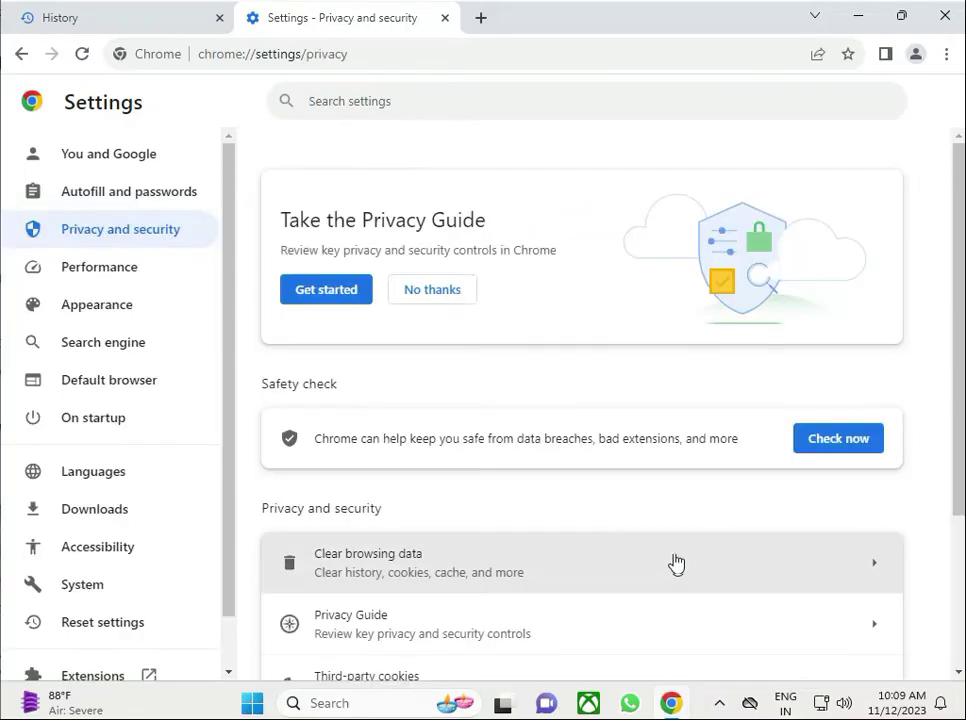
Close Chrome and open Windows Settings from the Start menu.
{"action": "left_click", "coordinate": [943, 18]}
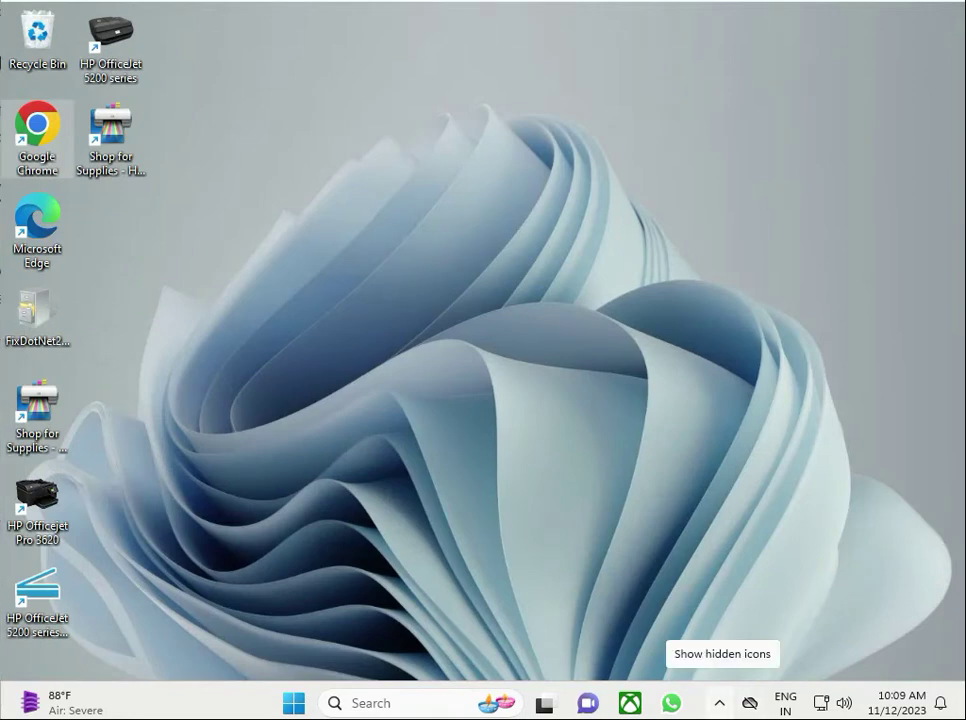
{"action": "left_click", "coordinate": [294, 703]}
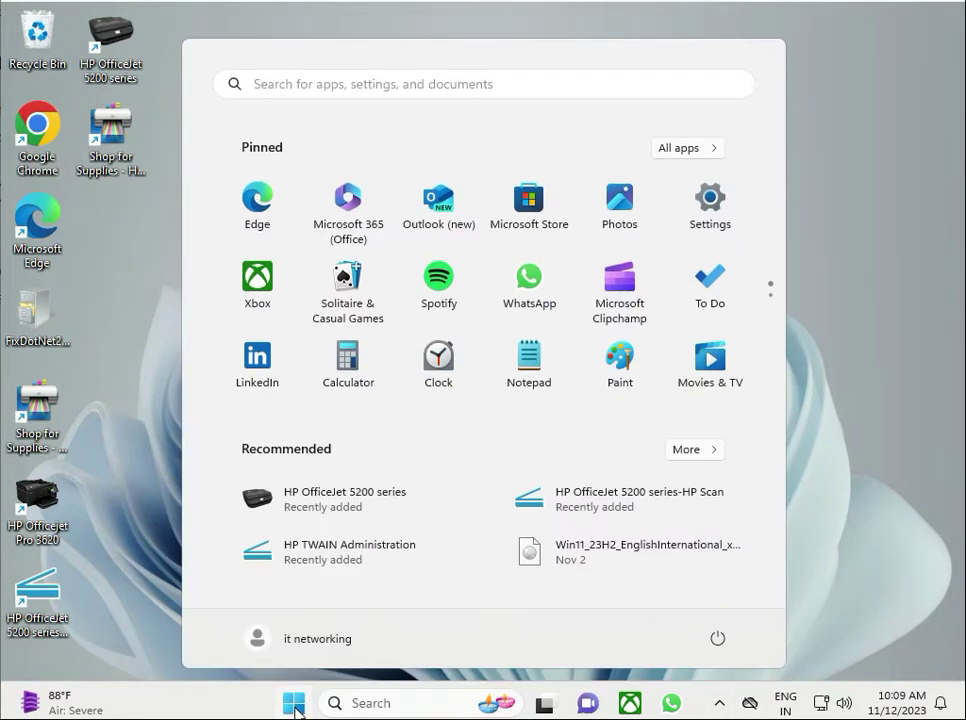
{"action": "left_click", "coordinate": [709, 214]}
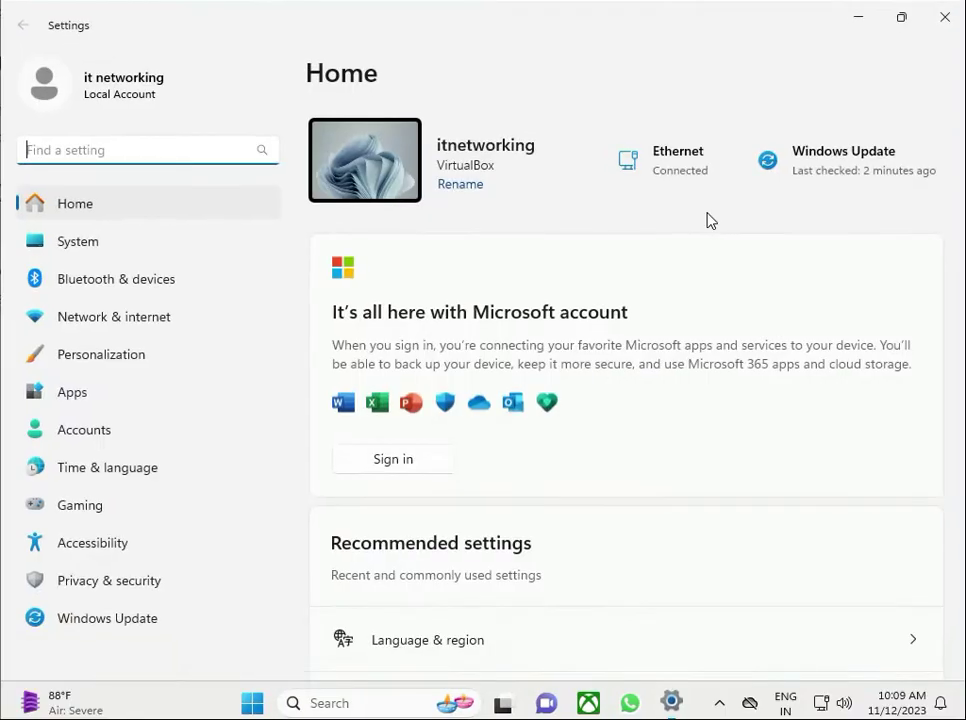
Go to Apps > Installed apps and scroll down to WhatsApp.
{"action": "left_click", "coordinate": [113, 388]}
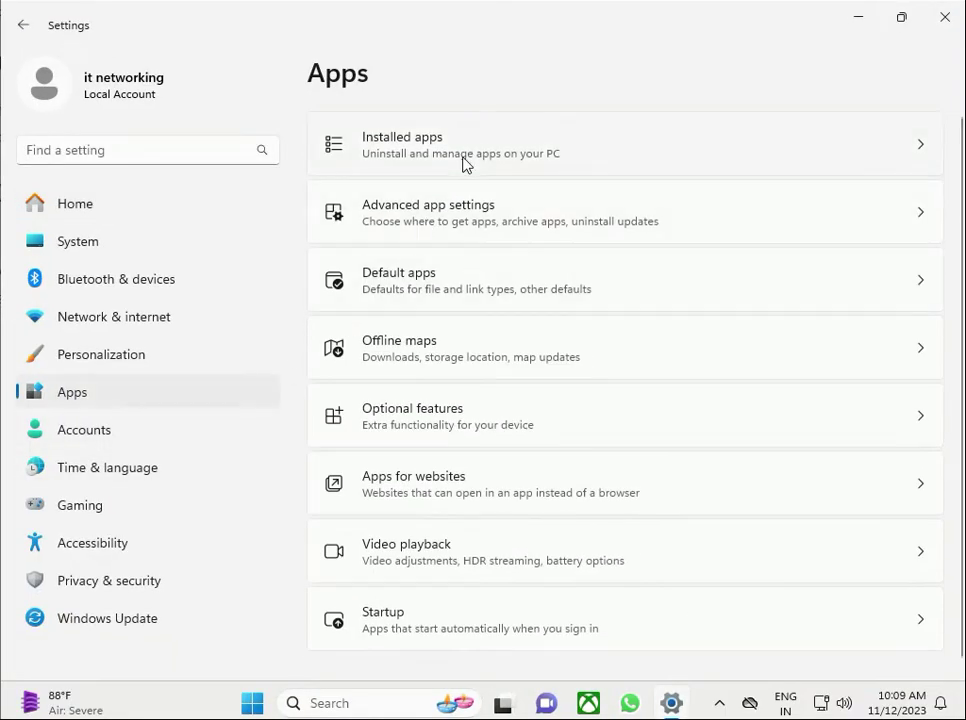
{"action": "left_click", "coordinate": [463, 163]}
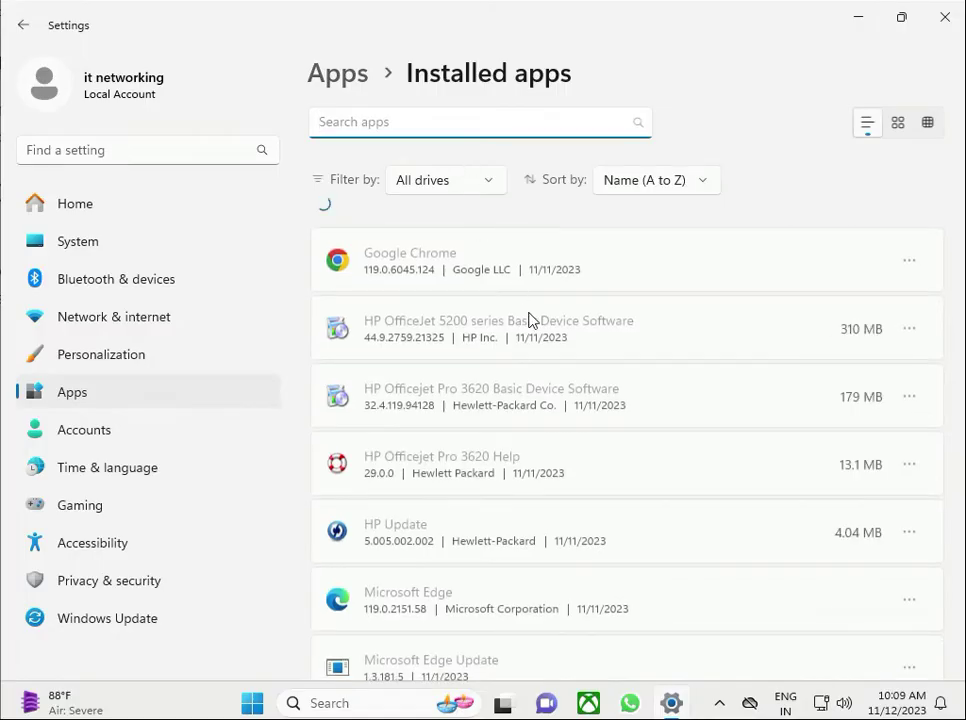
{"action": "scroll", "coordinate": [578, 554], "scroll_direction": "down", "scroll_amount": 5}
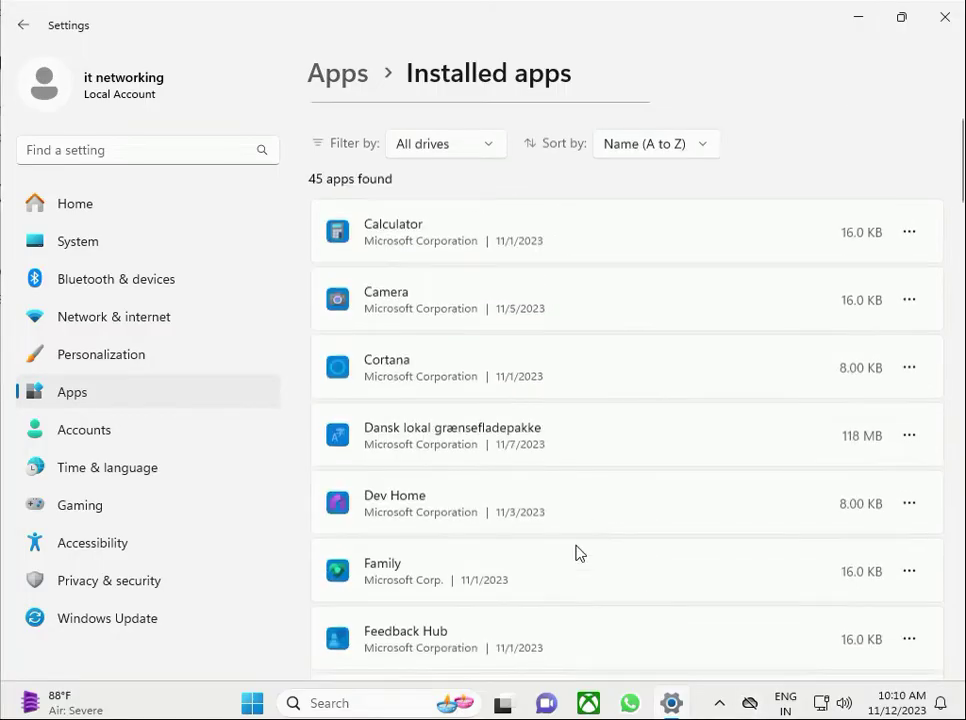
{"action": "scroll", "coordinate": [578, 554], "scroll_direction": "down", "scroll_amount": 10}
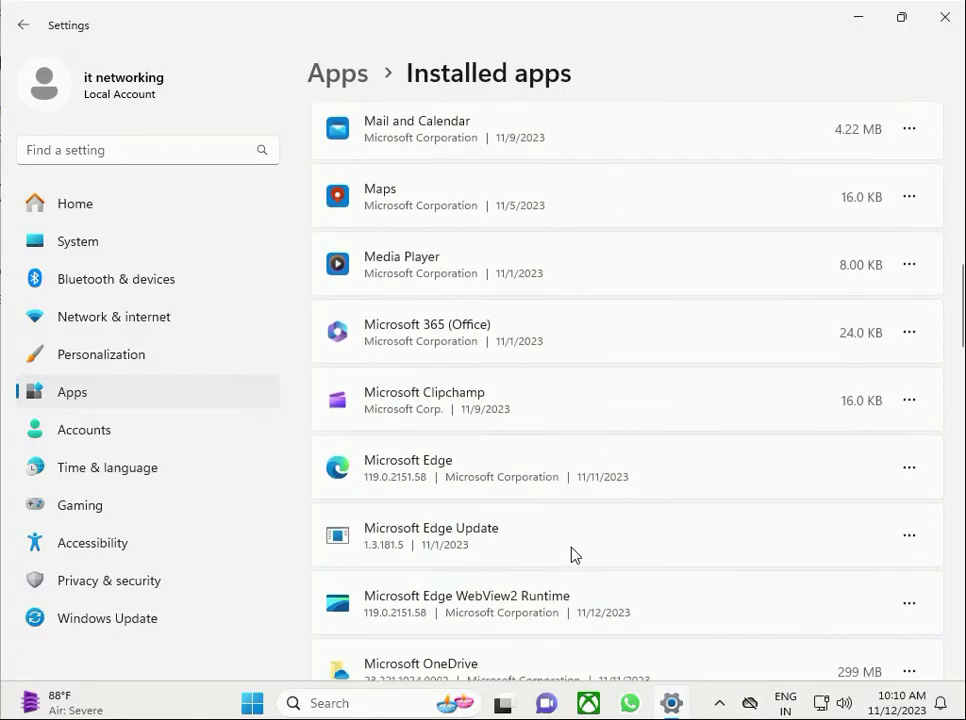
{"action": "scroll", "coordinate": [573, 554], "scroll_direction": "down", "scroll_amount": 10}
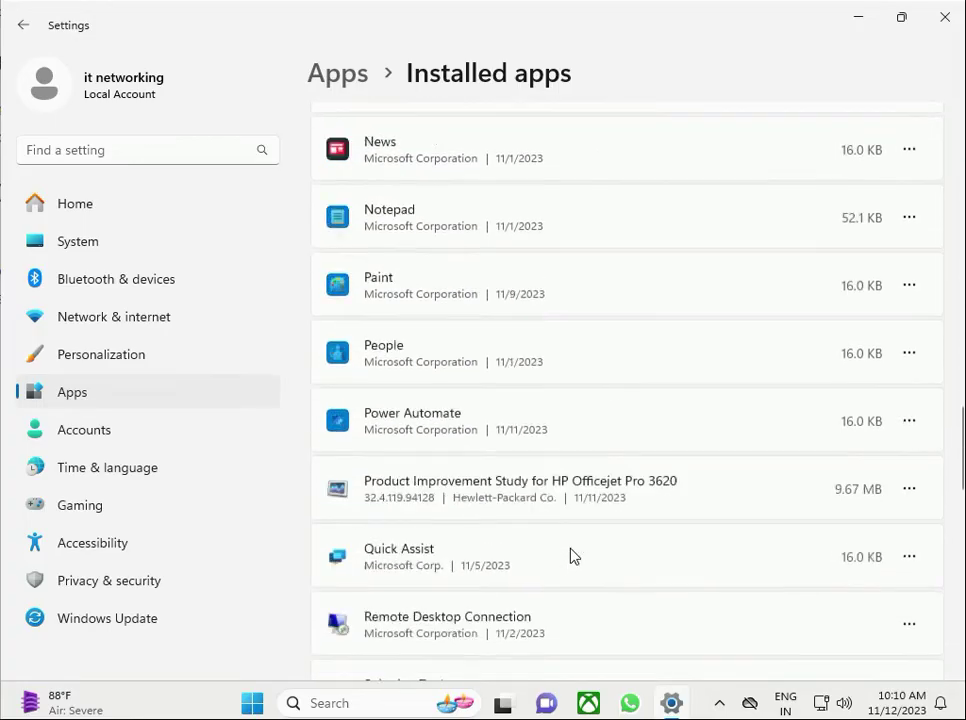
{"action": "scroll", "coordinate": [572, 556], "scroll_direction": "down", "scroll_amount": 3}
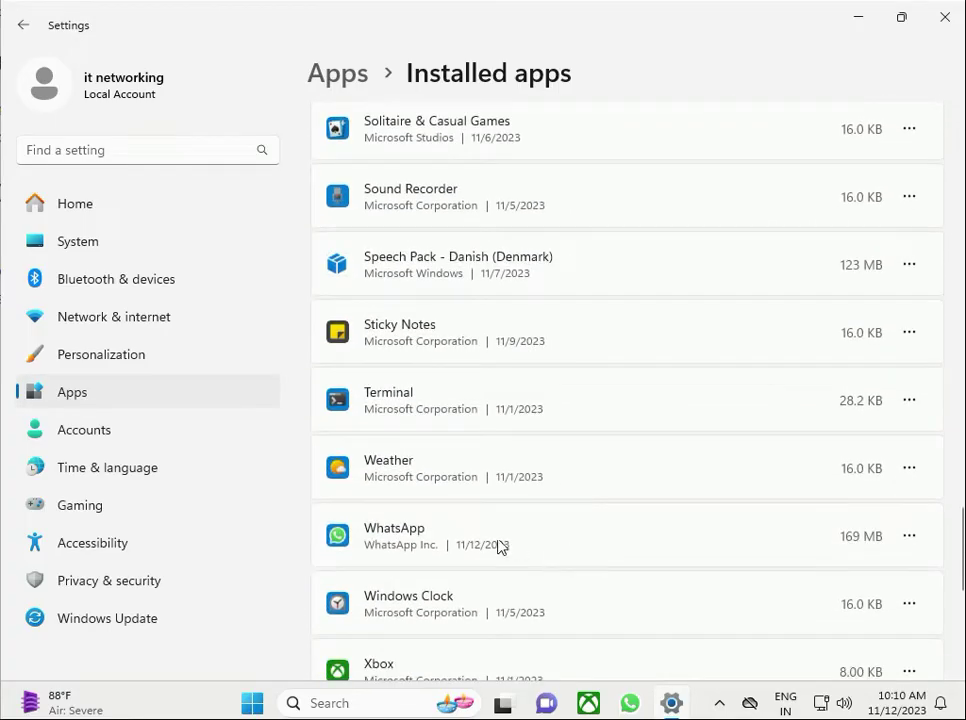
Repair WhatsApp from its Advanced options, then reset it and confirm the reset.
{"action": "left_click", "coordinate": [902, 538]}
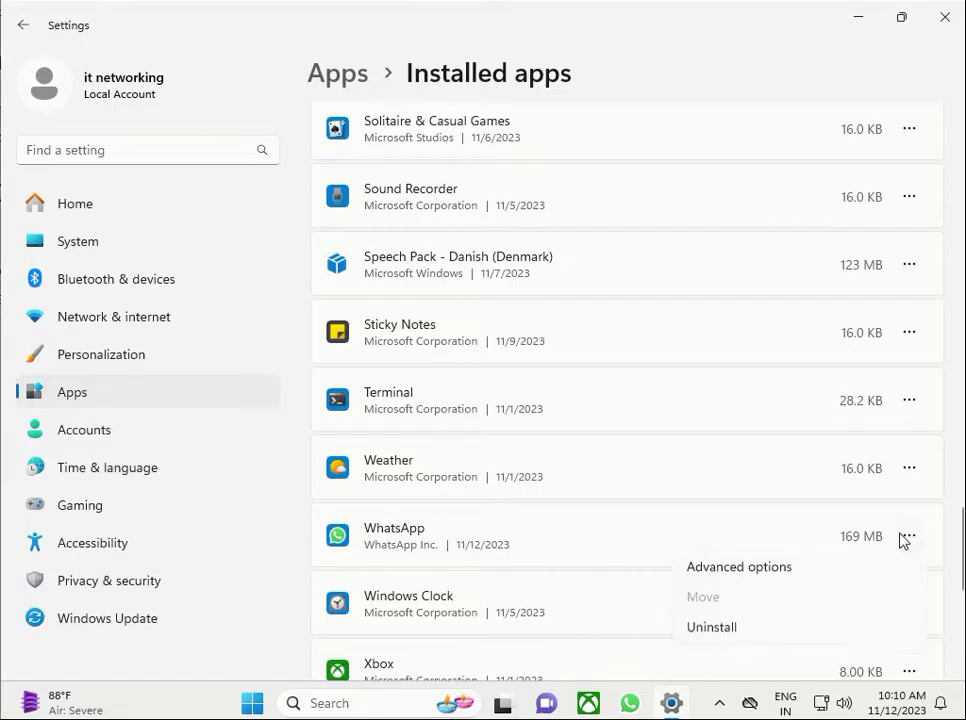
{"action": "left_click", "coordinate": [727, 580]}
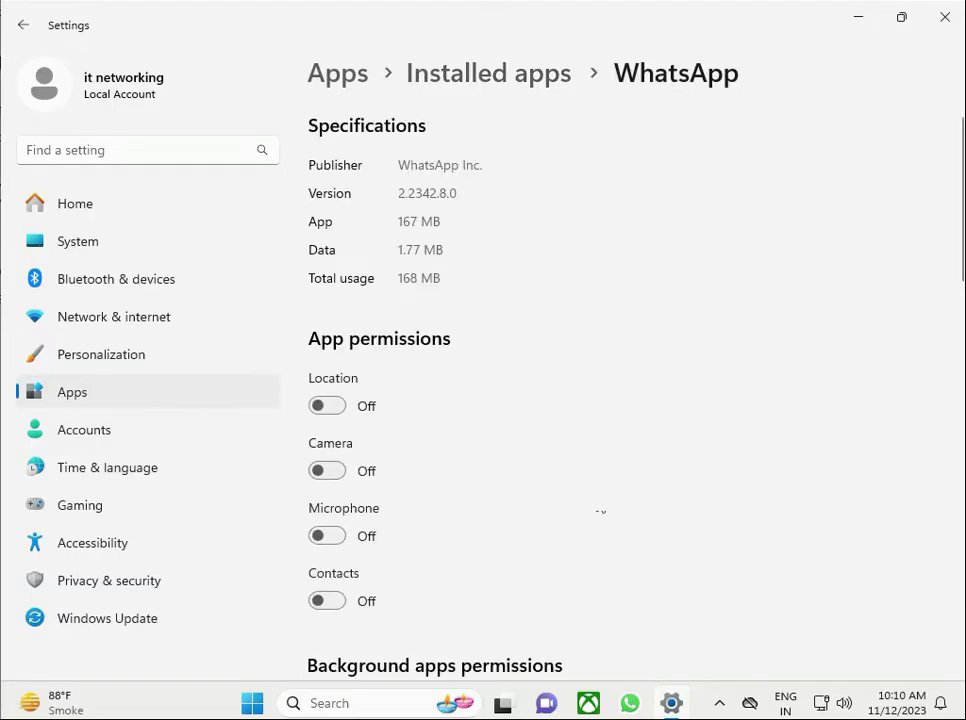
{"action": "scroll", "coordinate": [518, 452], "scroll_direction": "down", "scroll_amount": 10}
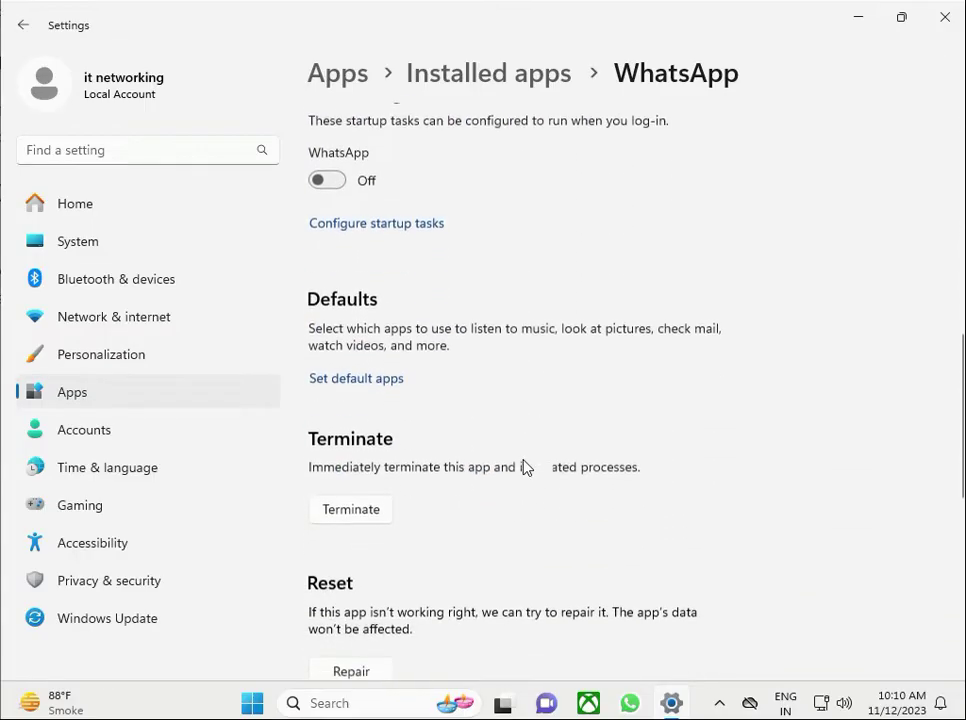
{"action": "left_click", "coordinate": [356, 461]}
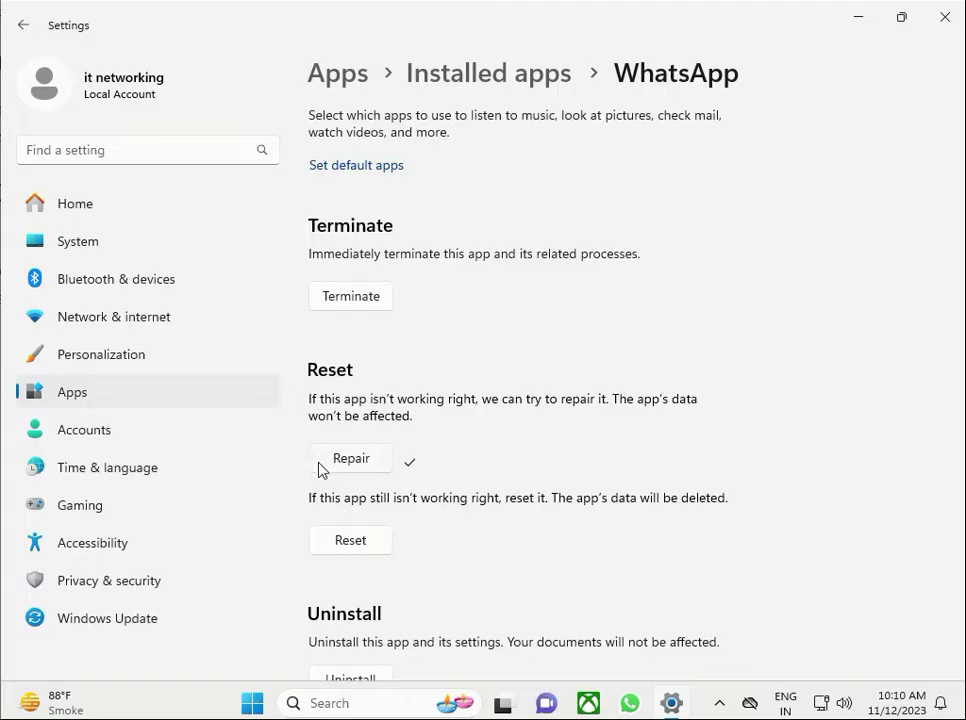
{"action": "left_click", "coordinate": [365, 544]}
{"action": "left_click", "coordinate": [430, 494]}
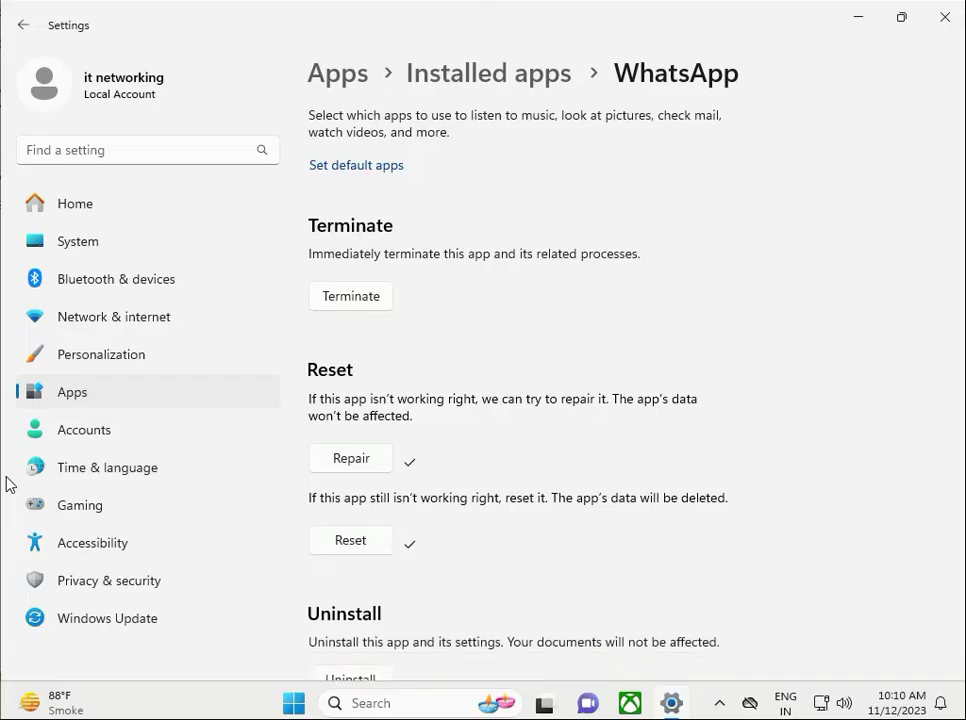
Close Settings, search 'what', and pin the WhatsApp result to the taskbar.
{"action": "left_click", "coordinate": [944, 17]}
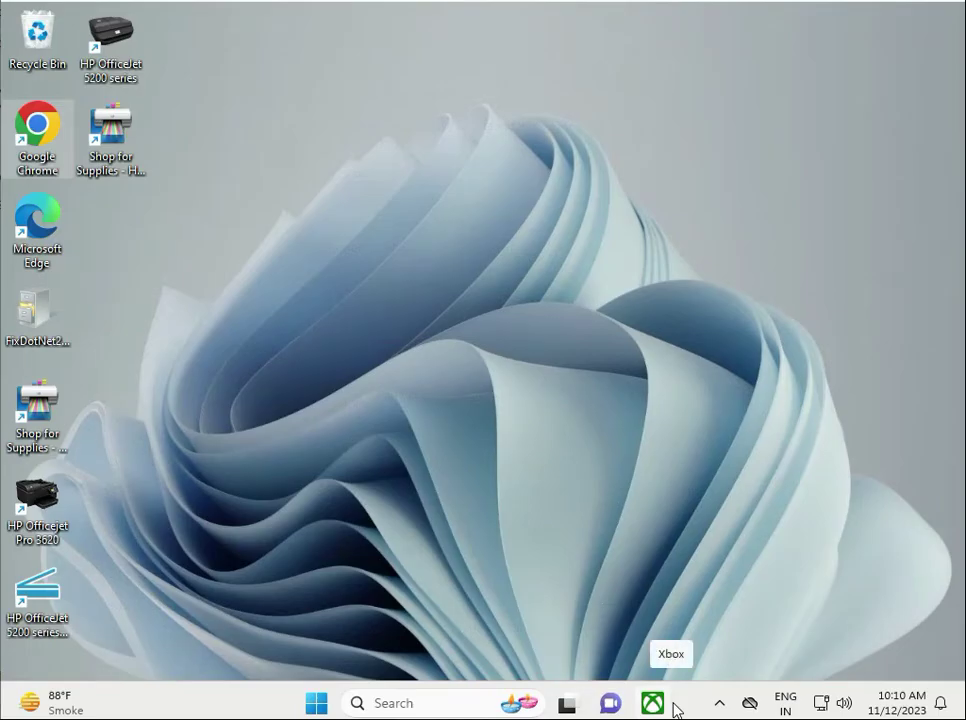
{"action": "left_click", "coordinate": [317, 703]}
{"action": "type", "text": "what"}
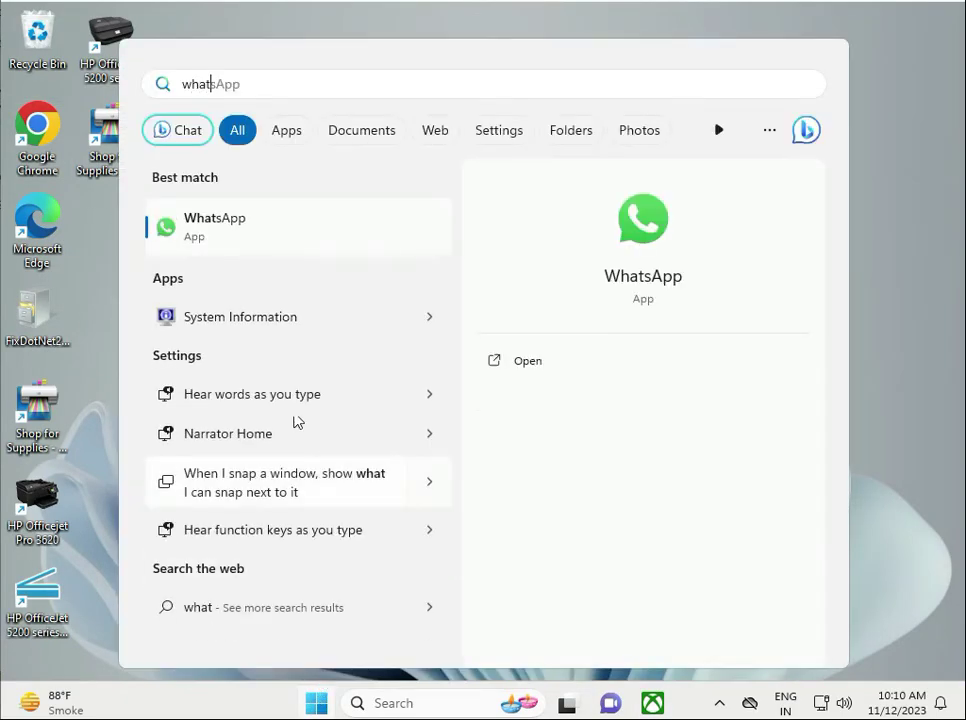
{"action": "right_click", "coordinate": [317, 229]}
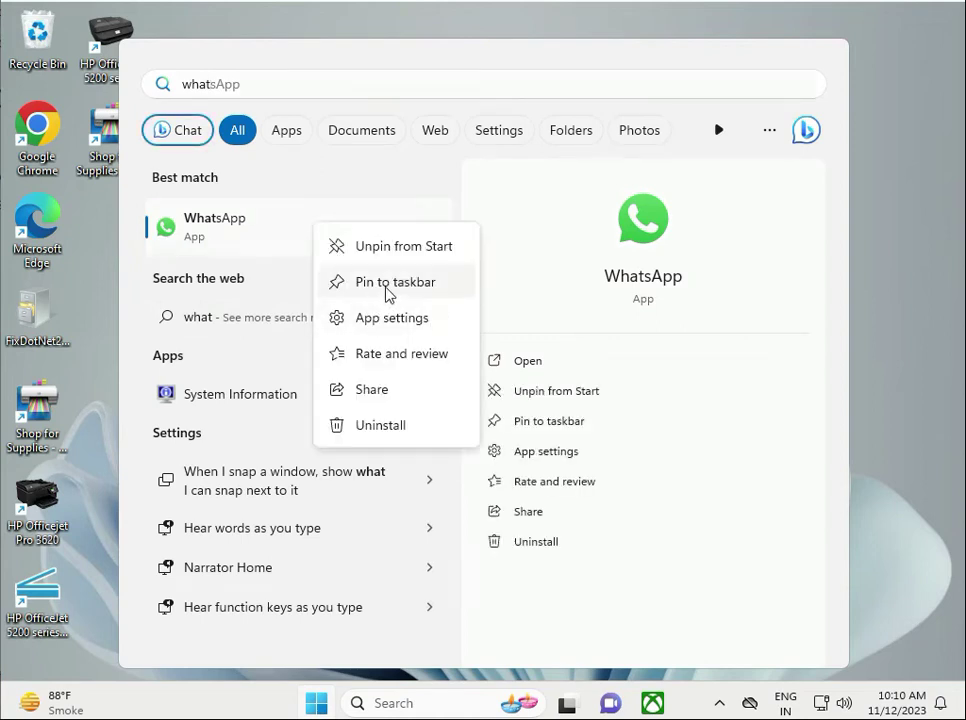
{"action": "left_click", "coordinate": [385, 284]}
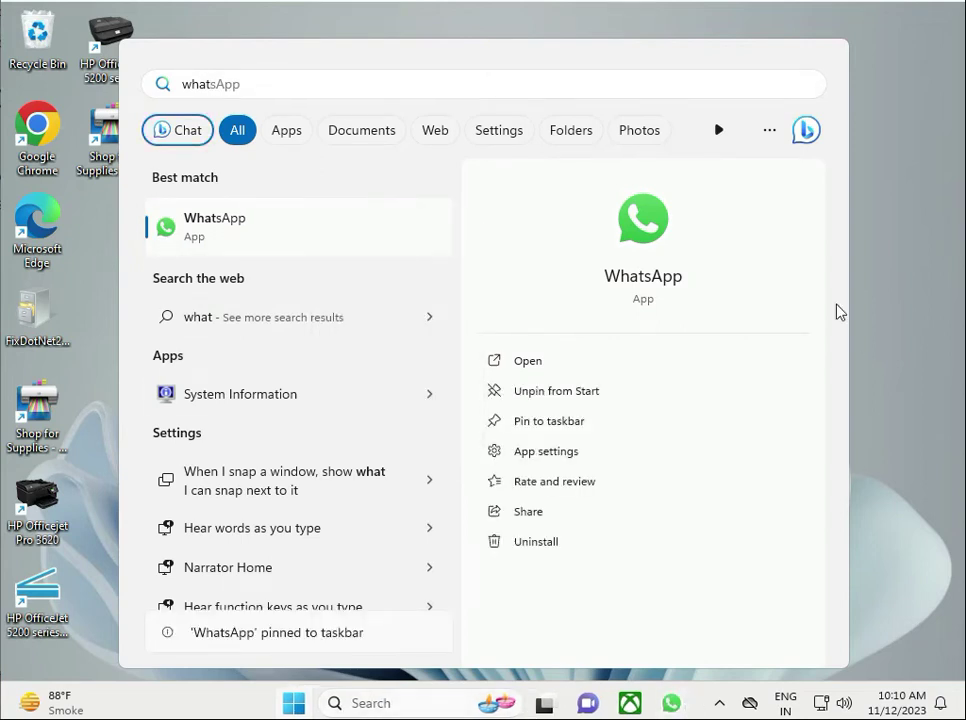
{"action": "left_click", "coordinate": [900, 188]}
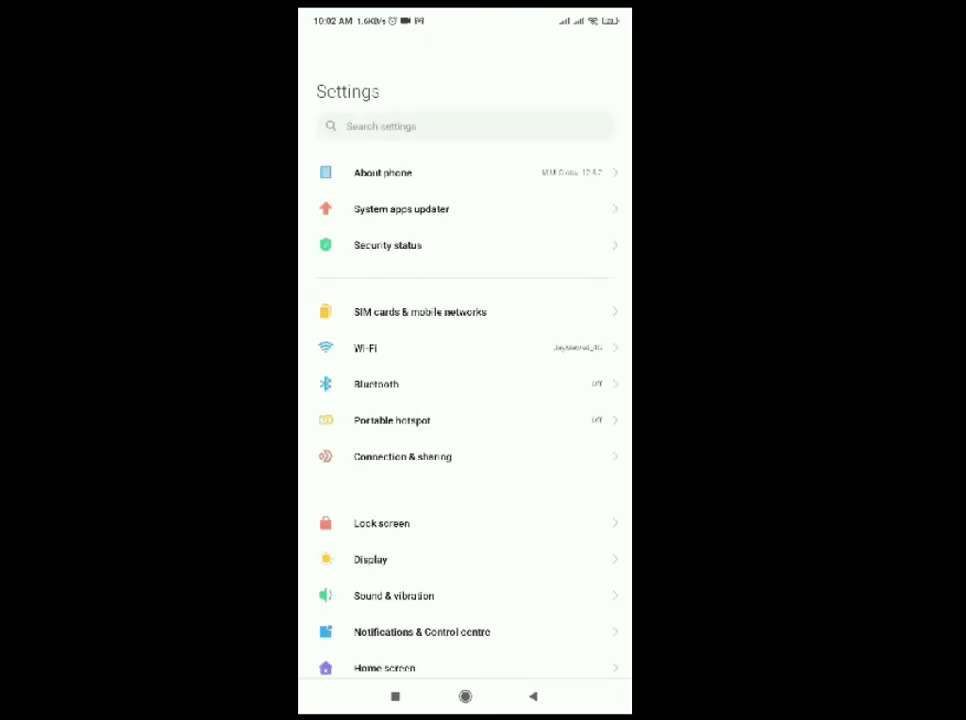
In the phone's Settings, go to Apps > Manage apps.
{"action": "scroll", "coordinate": [465, 400], "scroll_direction": "down", "scroll_amount": 5}
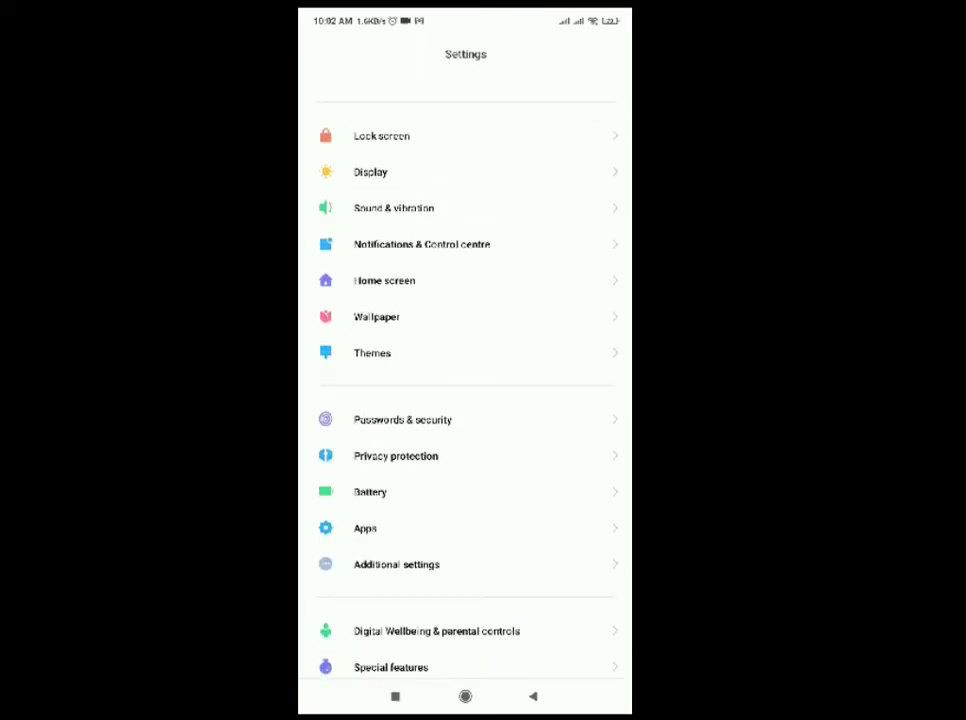
{"action": "scroll", "coordinate": [465, 400], "scroll_direction": "down", "scroll_amount": 3}
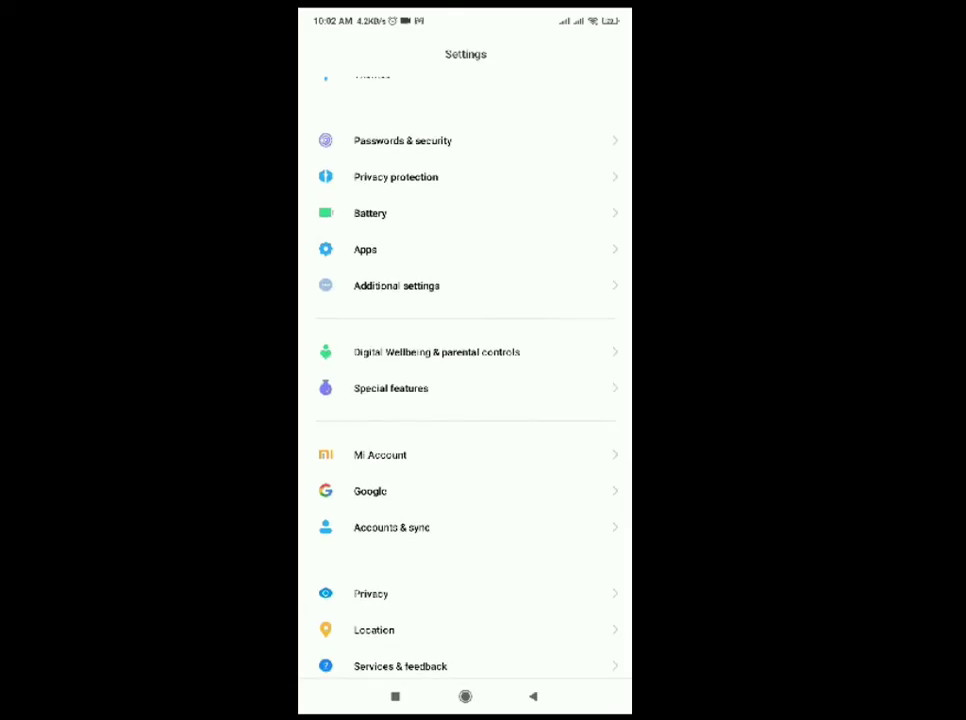
{"action": "left_click", "coordinate": [400, 285]}
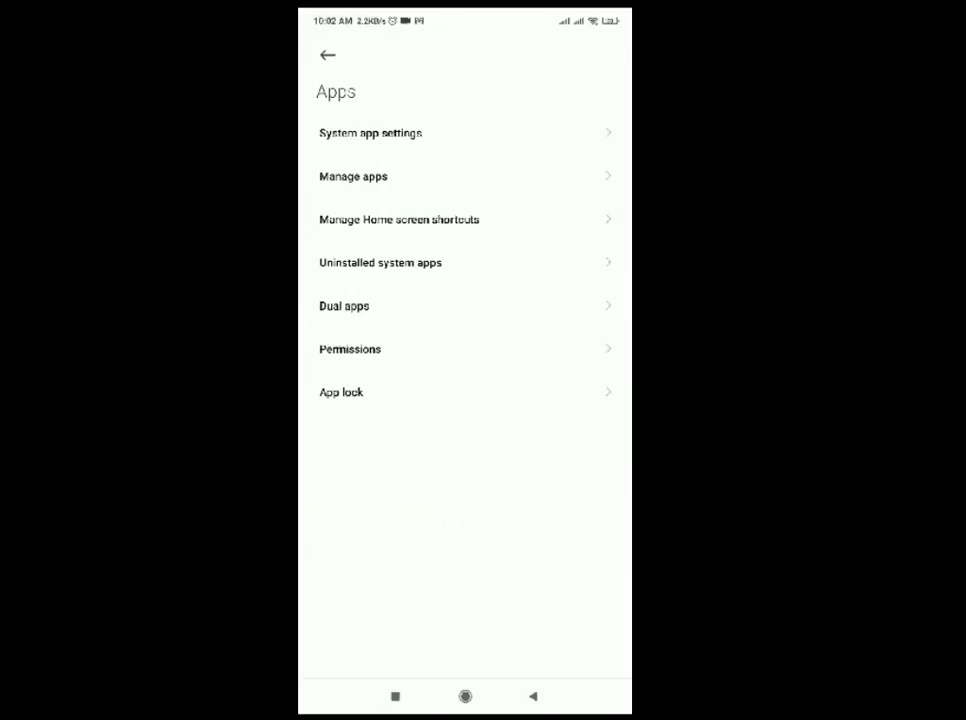
{"action": "left_click", "coordinate": [400, 176]}
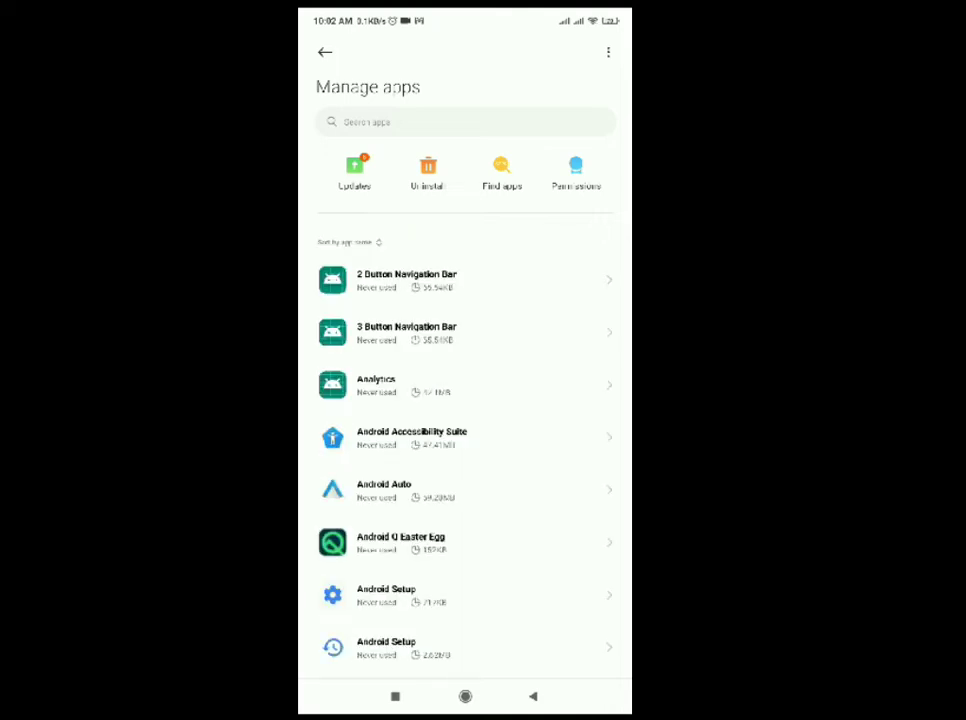
Scroll the installed apps list down to WhatsApp and open its App info.
{"action": "scroll", "coordinate": [465, 430], "scroll_direction": "down", "scroll_amount": 10}
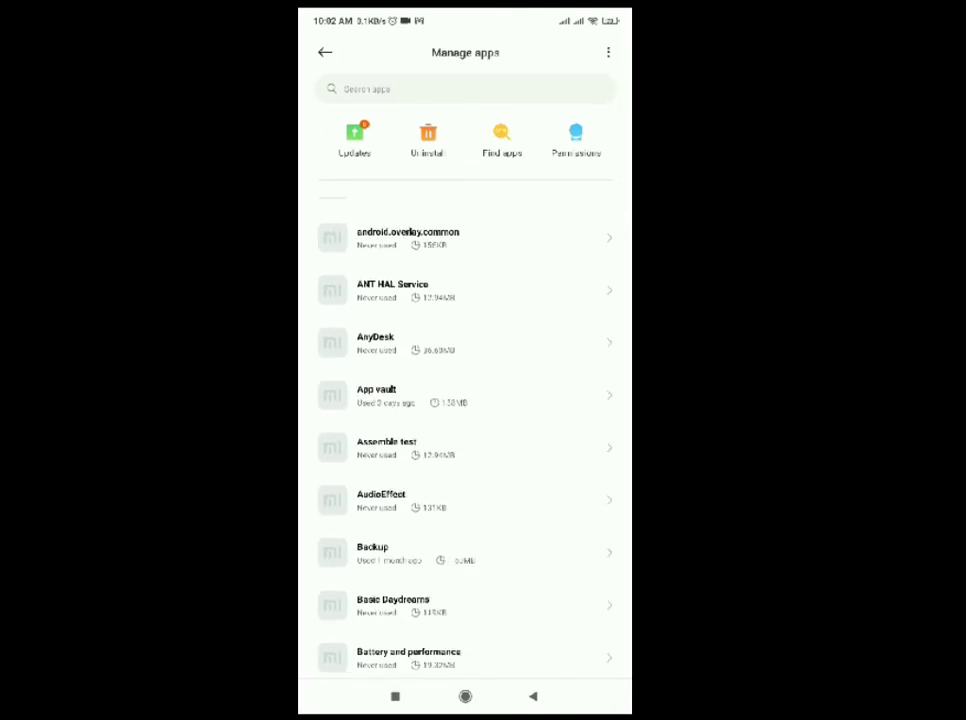
{"action": "scroll", "coordinate": [465, 430], "scroll_direction": "down", "scroll_amount": 20}
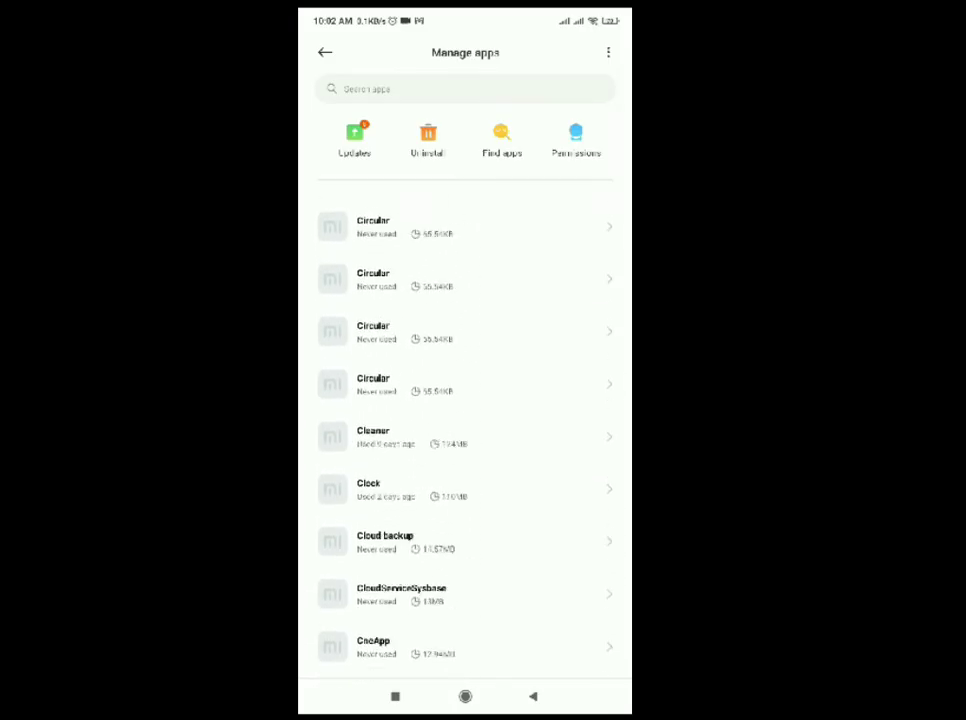
{"action": "scroll", "coordinate": [465, 430], "scroll_direction": "down", "scroll_amount": 20}
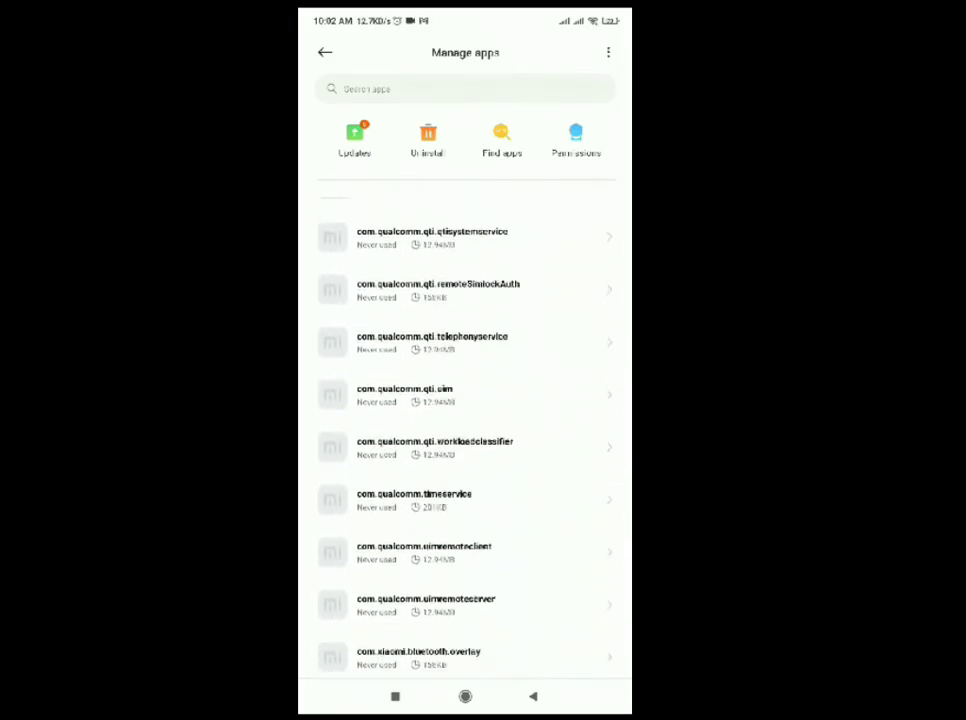
{"action": "scroll", "coordinate": [465, 430], "scroll_direction": "down", "scroll_amount": 20}
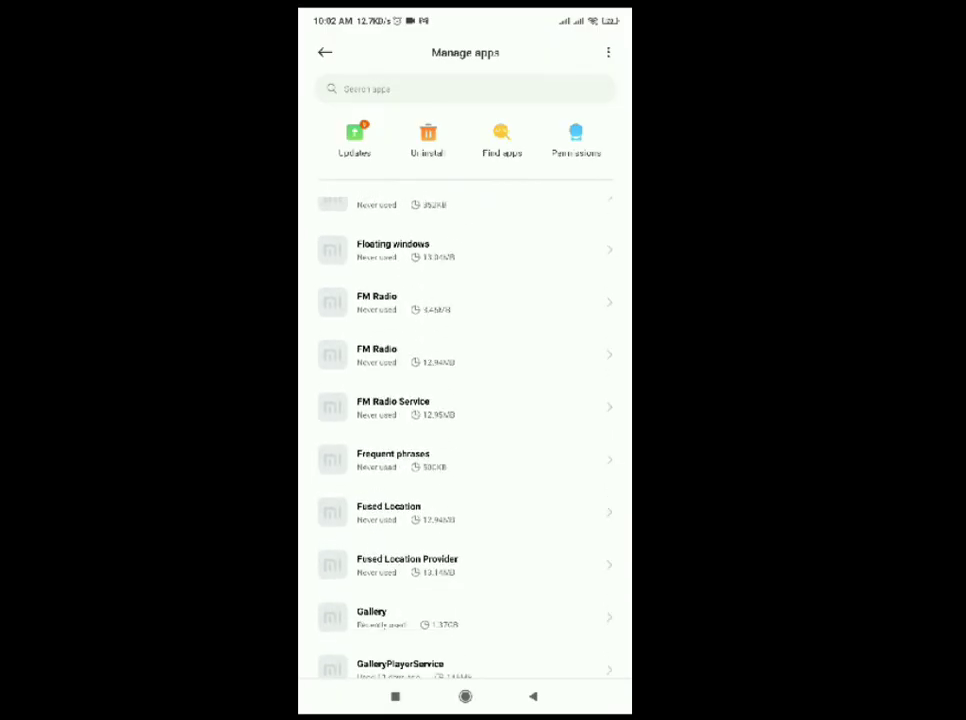
{"action": "scroll", "coordinate": [465, 430], "scroll_direction": "down", "scroll_amount": 20}
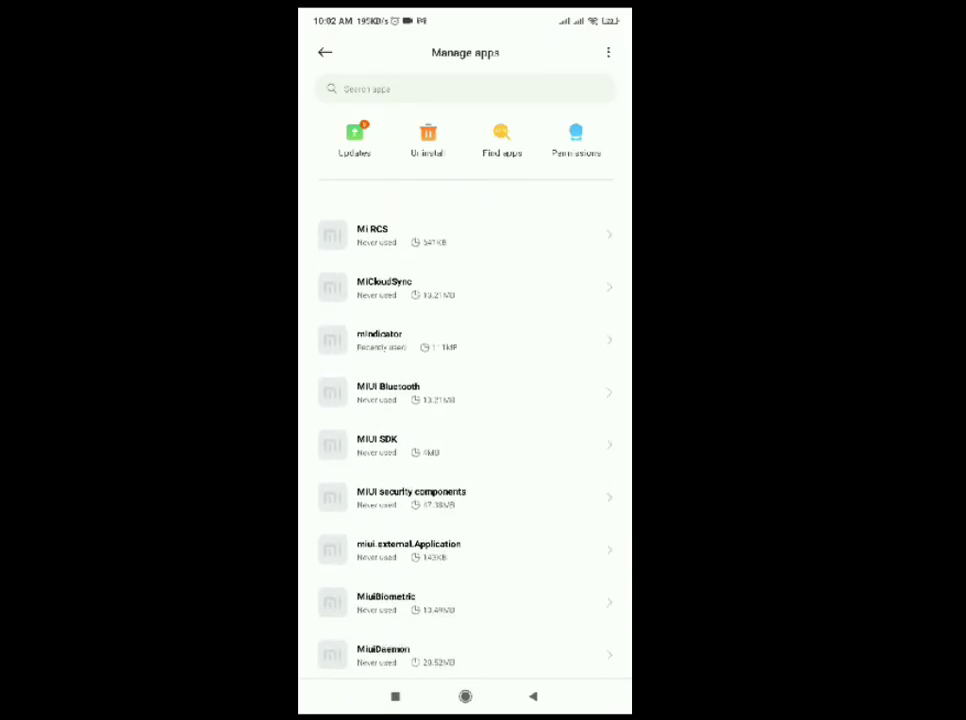
{"action": "scroll", "coordinate": [465, 430], "scroll_direction": "down", "scroll_amount": 20}
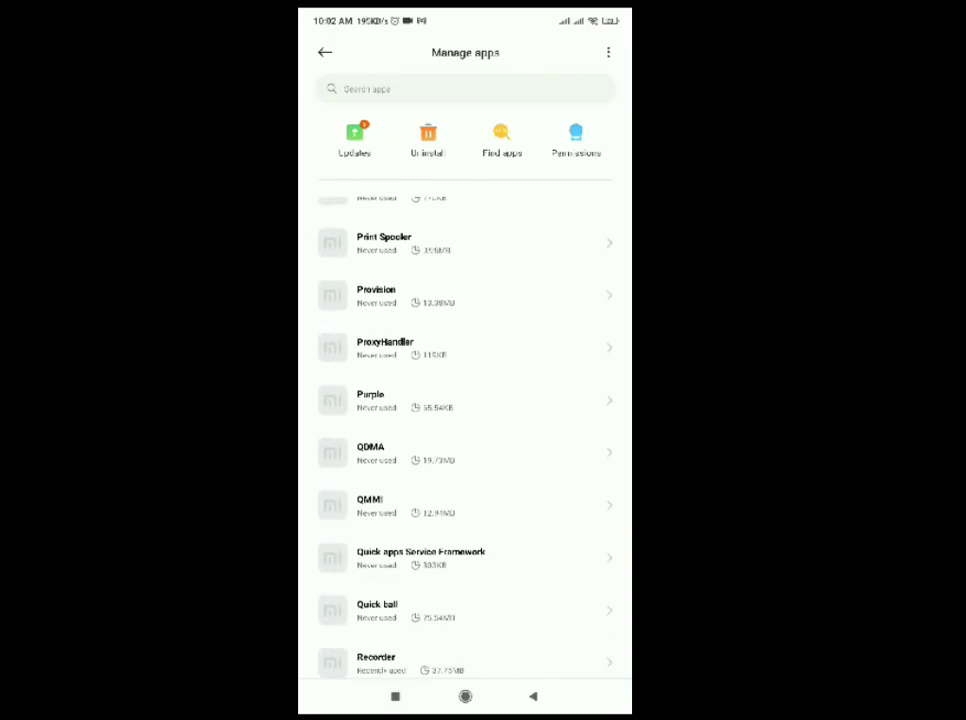
{"action": "scroll", "coordinate": [465, 430], "scroll_direction": "down", "scroll_amount": 20}
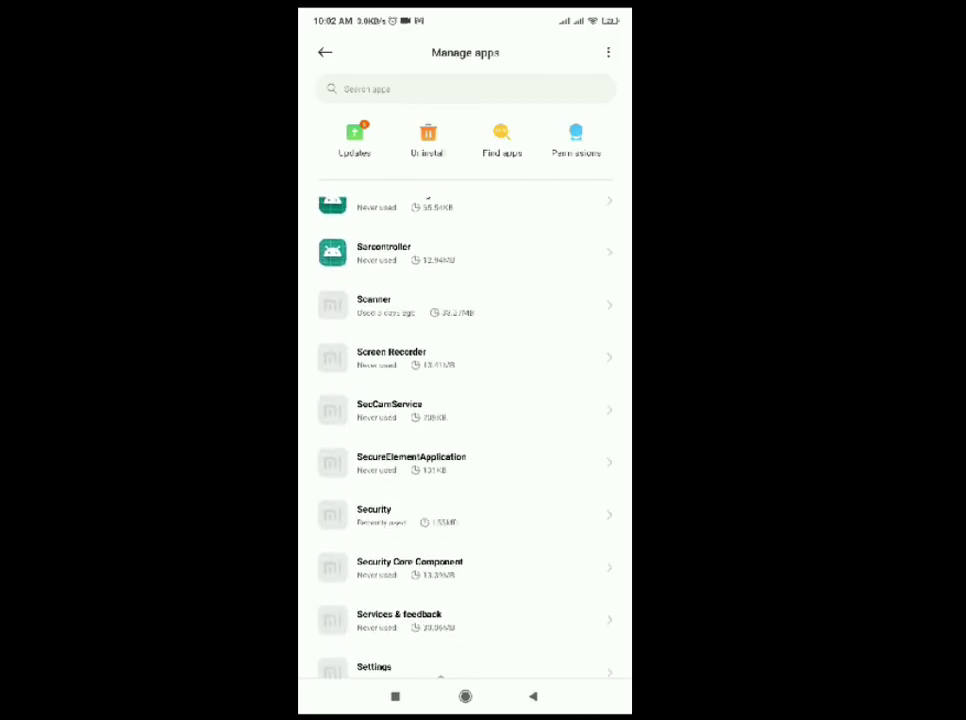
{"action": "scroll", "coordinate": [465, 430], "scroll_direction": "down", "scroll_amount": 20}
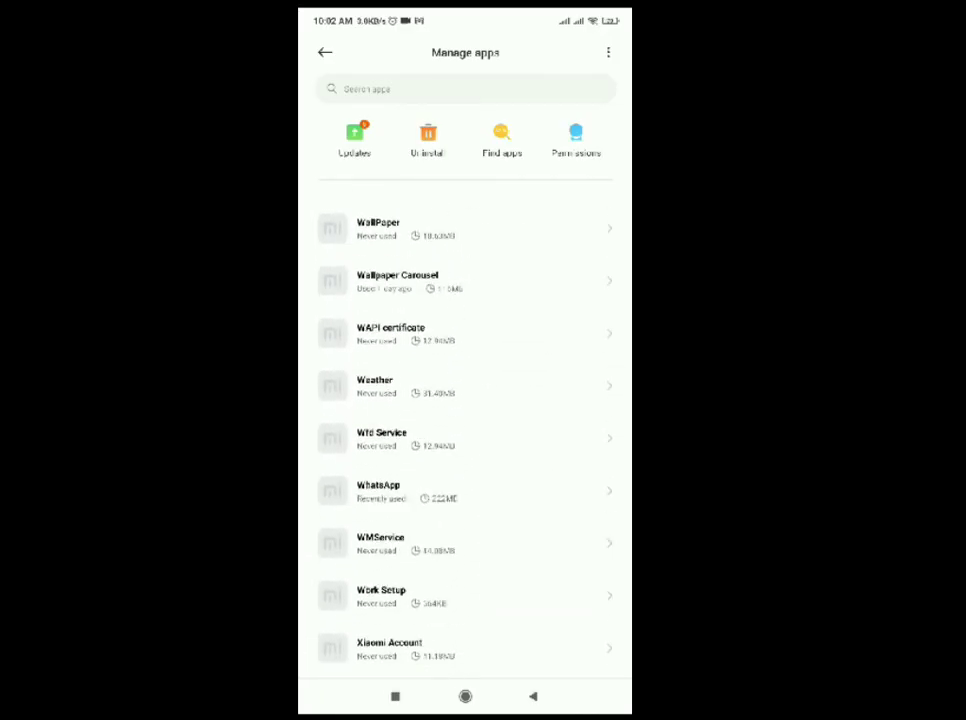
{"action": "scroll", "coordinate": [465, 430], "scroll_direction": "up", "scroll_amount": 5}
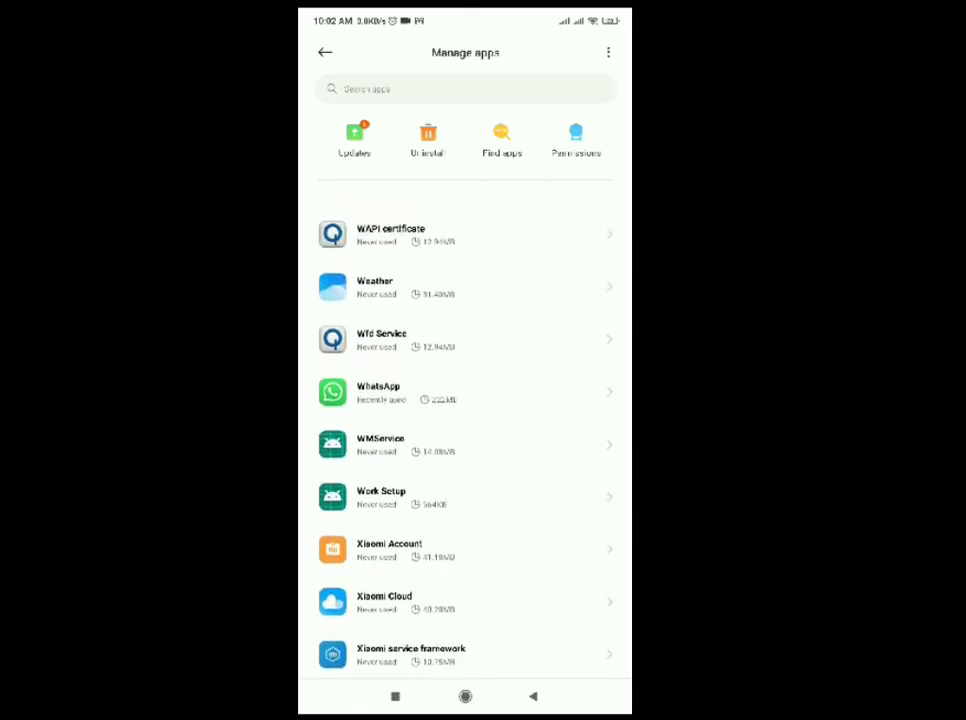
{"action": "left_click", "coordinate": [430, 345]}
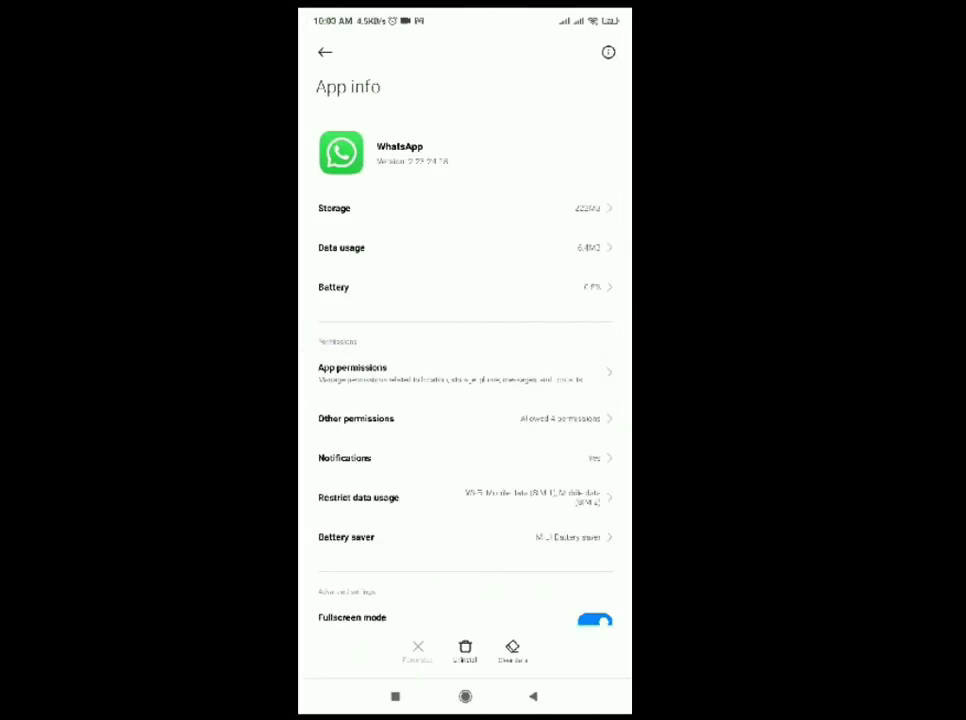
Open WhatsApp's App permissions and look through the Contacts permission's app list.
{"action": "left_click", "coordinate": [360, 372]}
{"action": "left_click", "coordinate": [371, 279]}
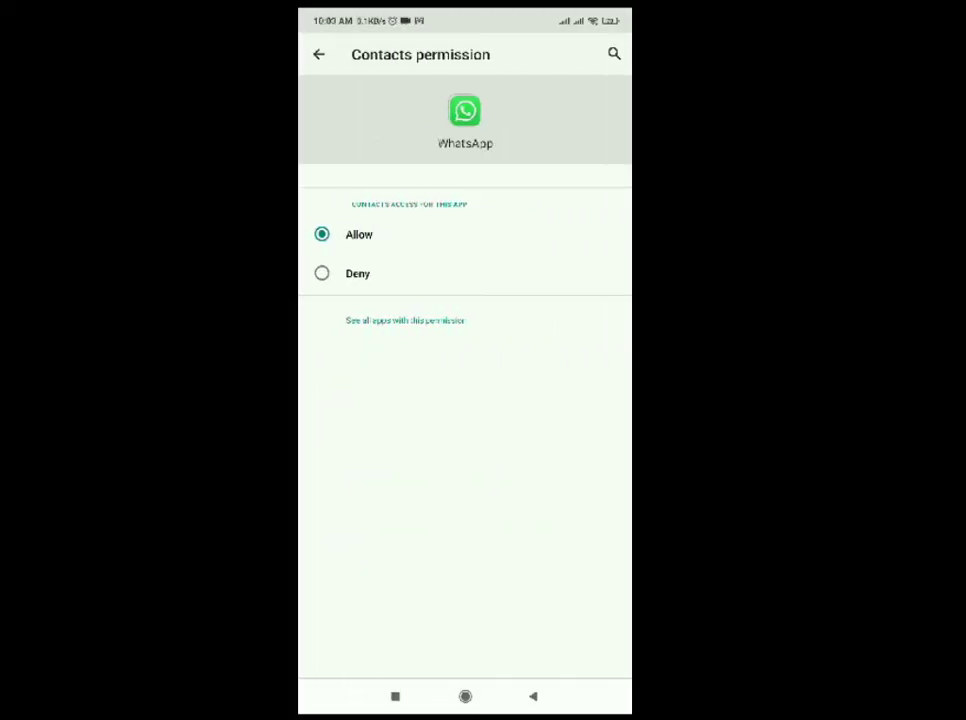
{"action": "left_click", "coordinate": [405, 320]}
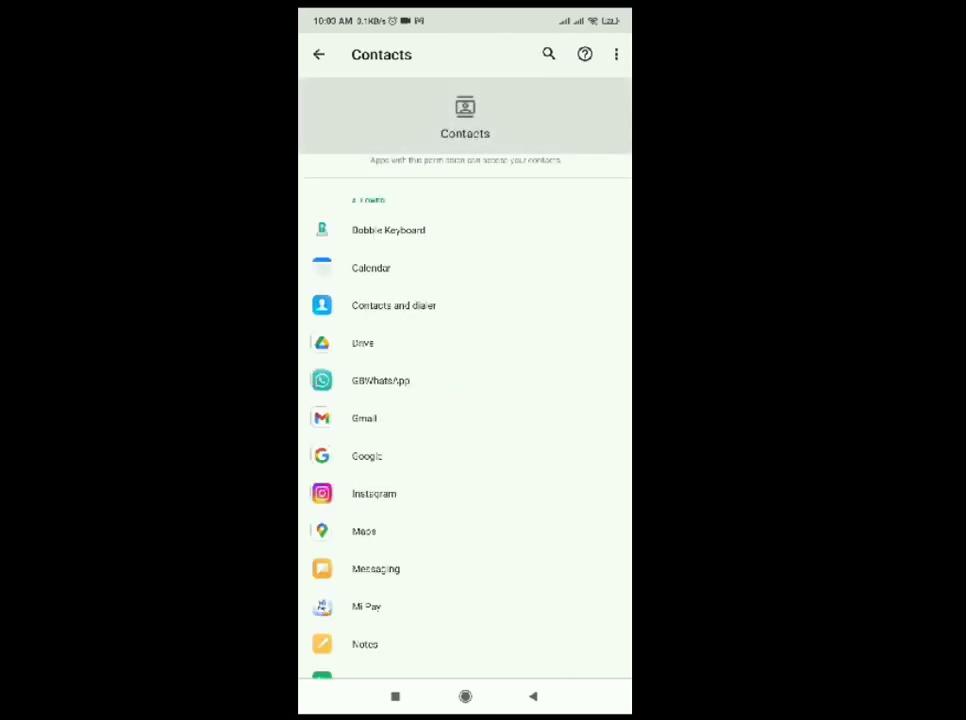
{"action": "left_click", "coordinate": [532, 696]}
{"action": "left_click", "coordinate": [532, 696]}
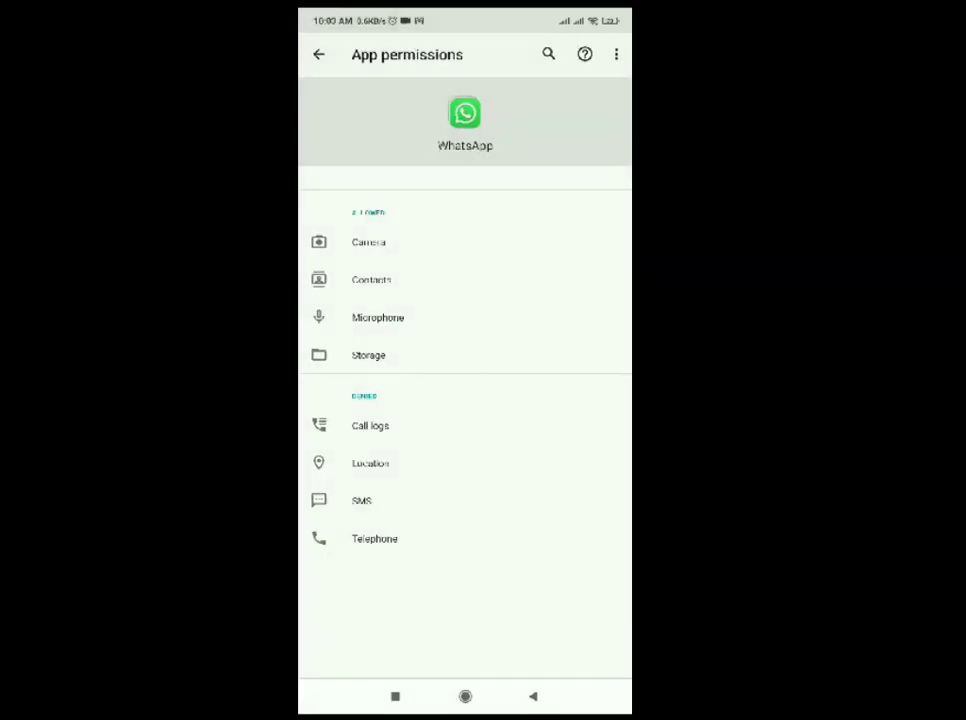
Allow WhatsApp's Call logs permission, then its Telephone permission.
{"action": "left_click", "coordinate": [370, 425]}
{"action": "left_click", "coordinate": [322, 234]}
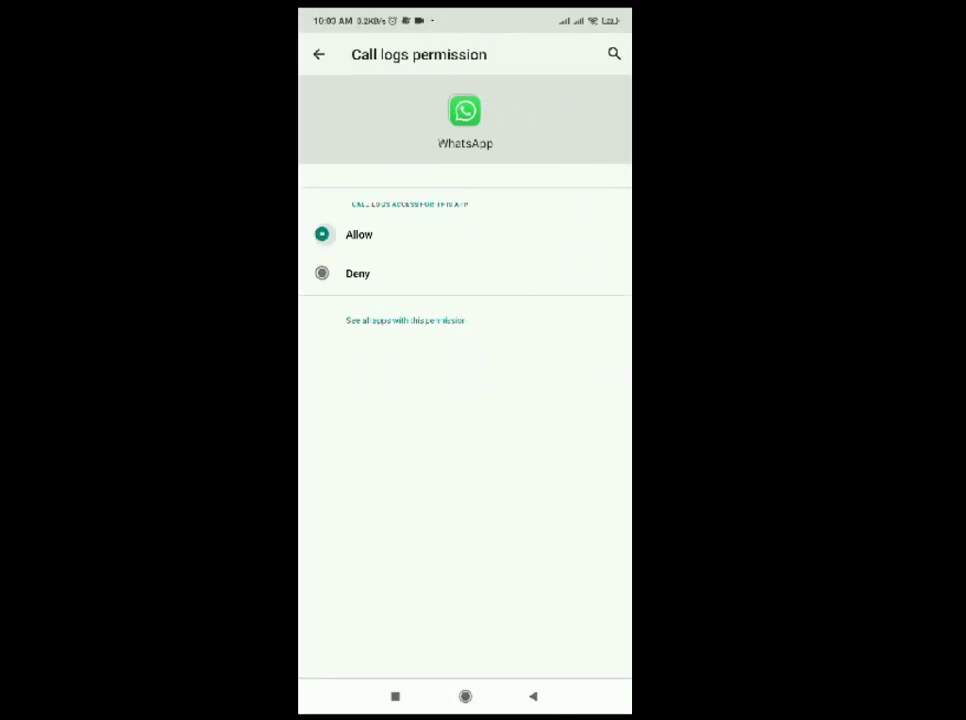
{"action": "left_click", "coordinate": [532, 696]}
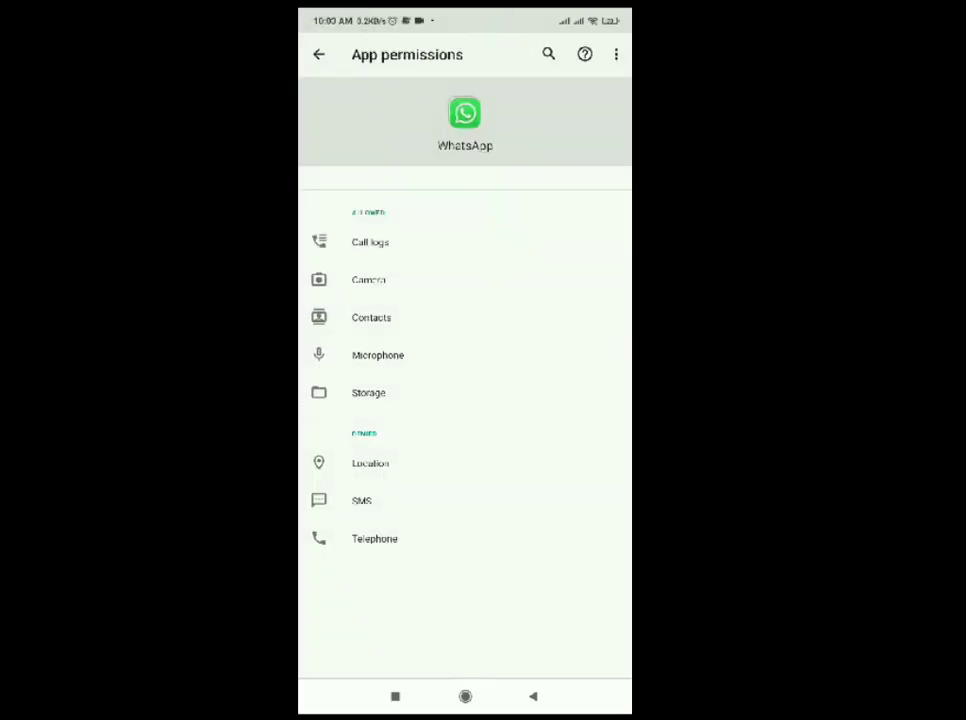
{"action": "left_click", "coordinate": [374, 538]}
{"action": "left_click", "coordinate": [322, 234]}
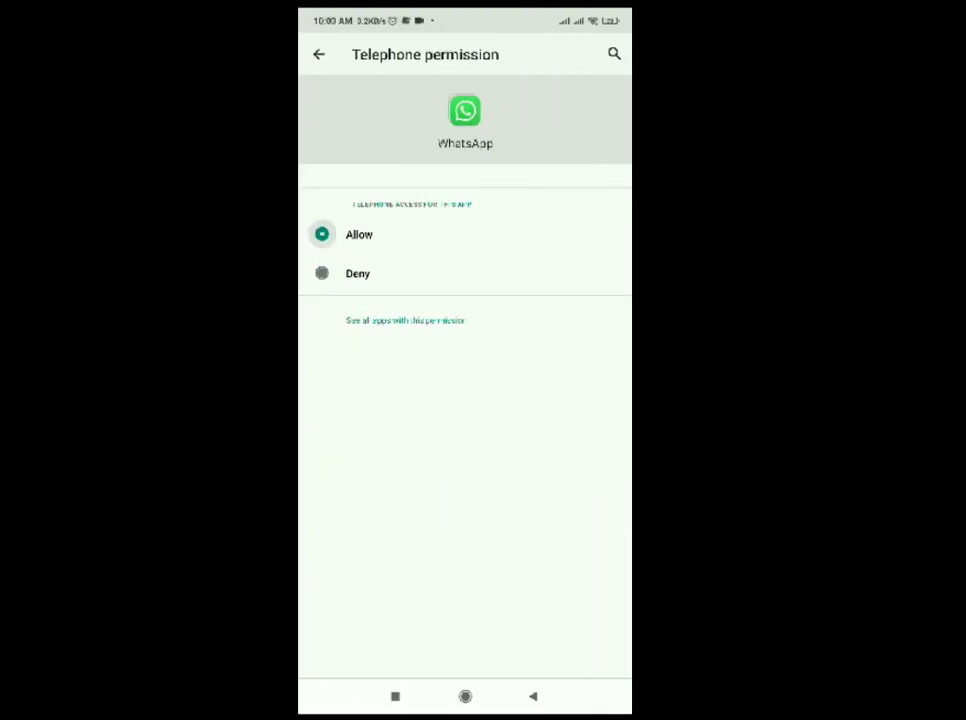